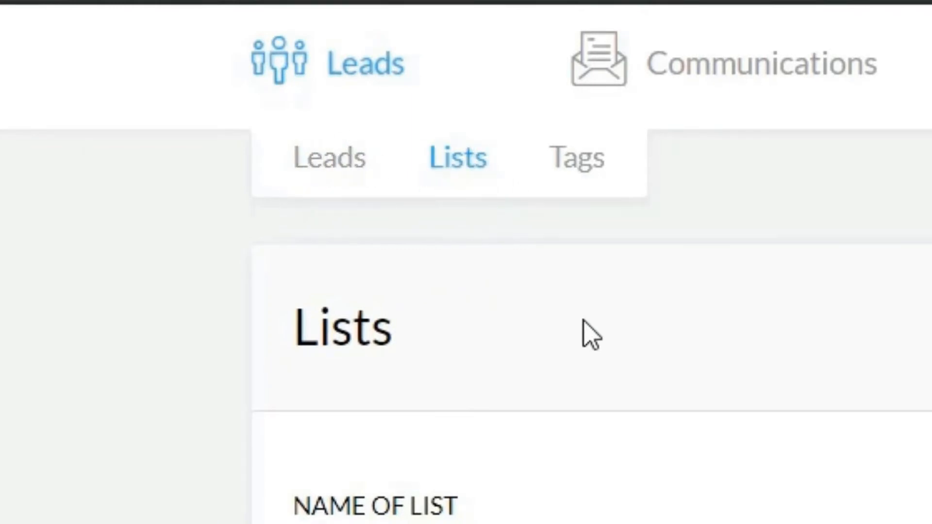
- Look through the Kartra lists and copy the name of the "Print Book Purchase (BOOK CLUB MEMBER)" list
scroll(395, 293, down, 5)
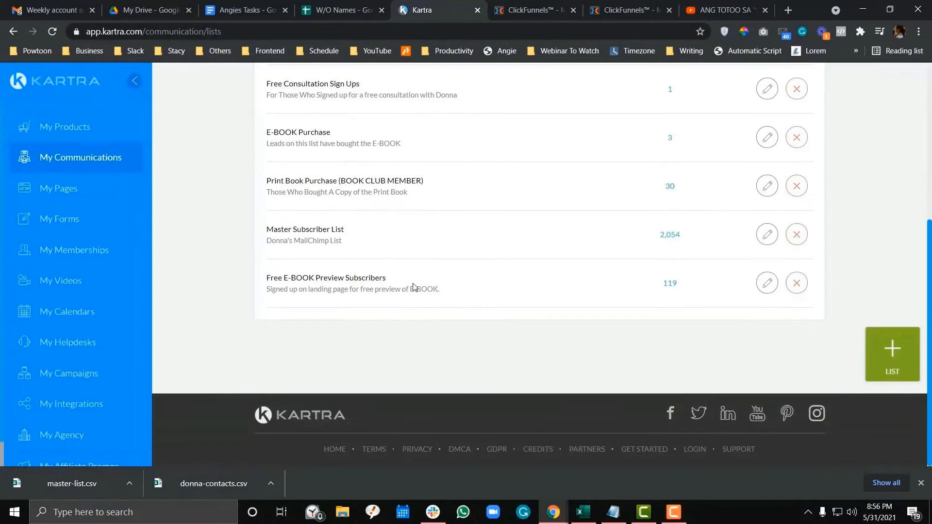
drag(408, 281, 266, 277)
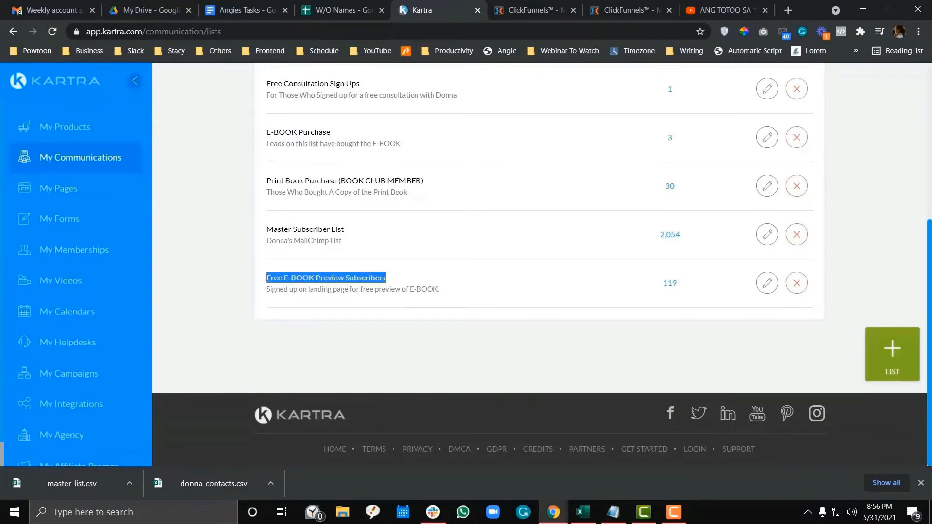
scroll(347, 290, up, 1)
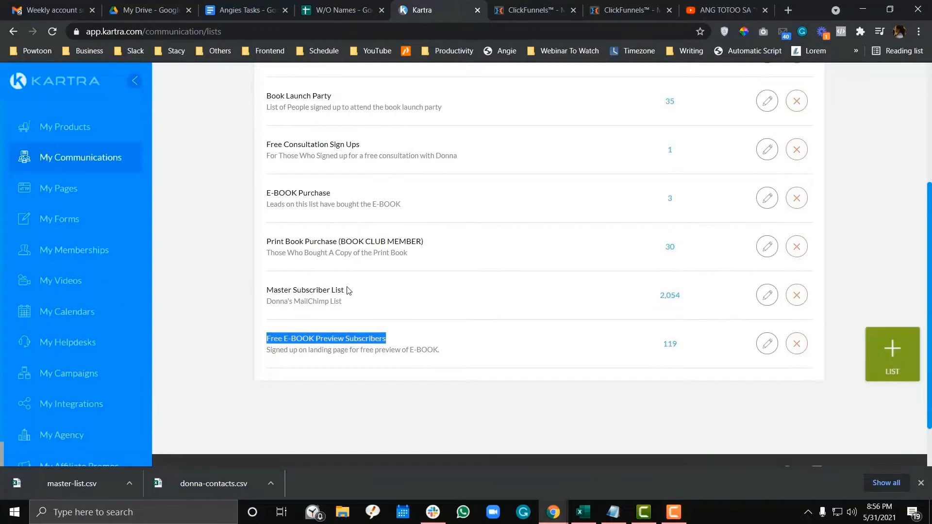
drag(367, 293, 277, 290)
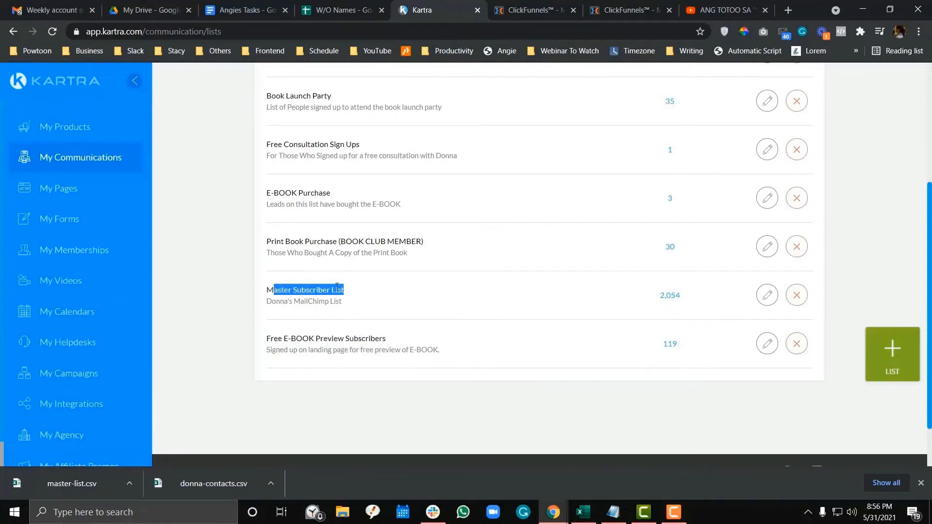
scroll(437, 291, up, 1)
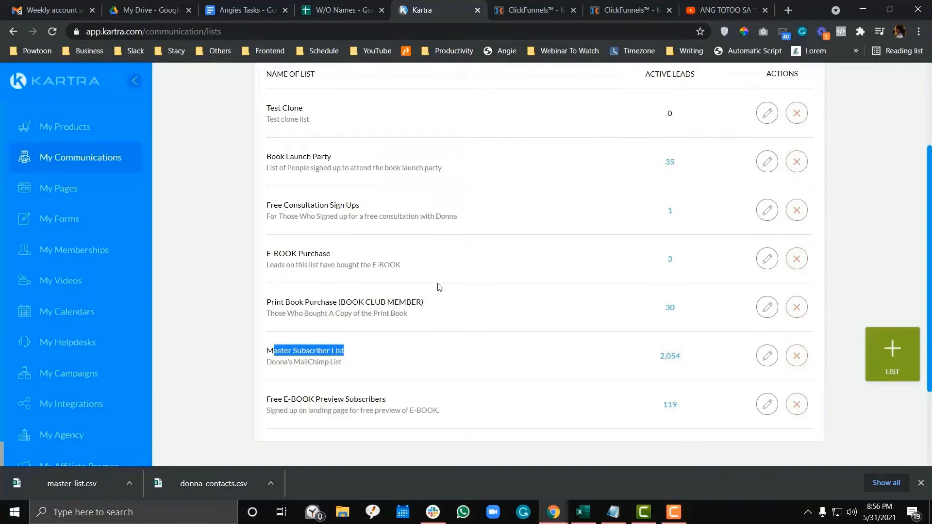
drag(424, 302, 268, 302)
key(ctrl+c)
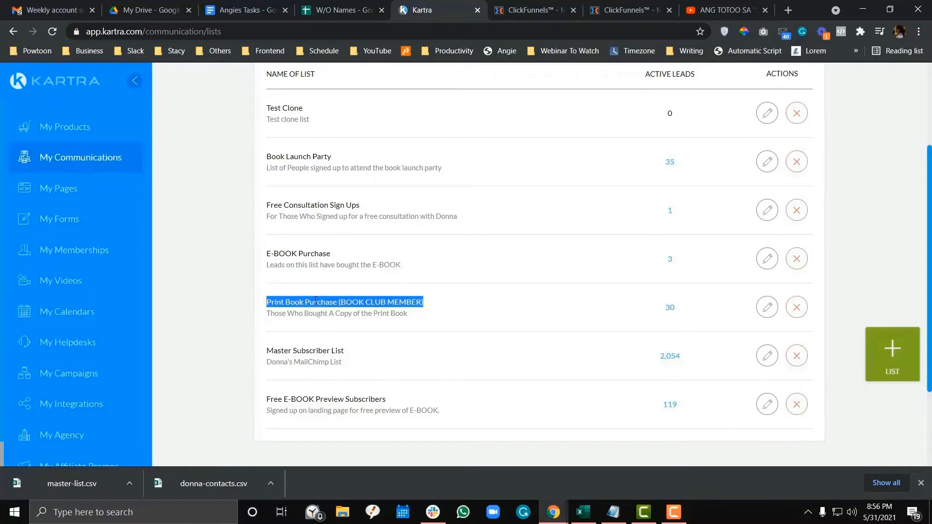
- Switch to ClickFunnels and start a new email list named "Print Book Purchase (BOOK CLUB MEMBER)"
click(542, 3)
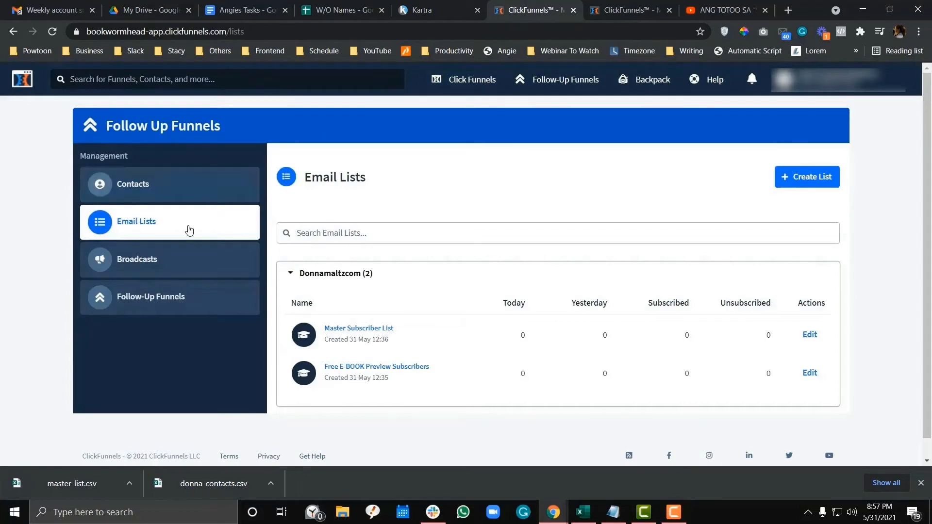
click(168, 232)
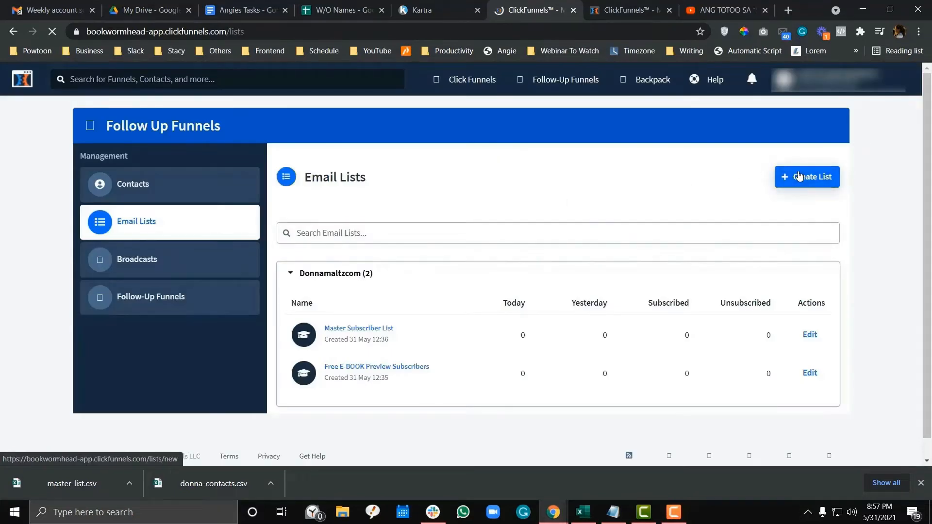
click(799, 176)
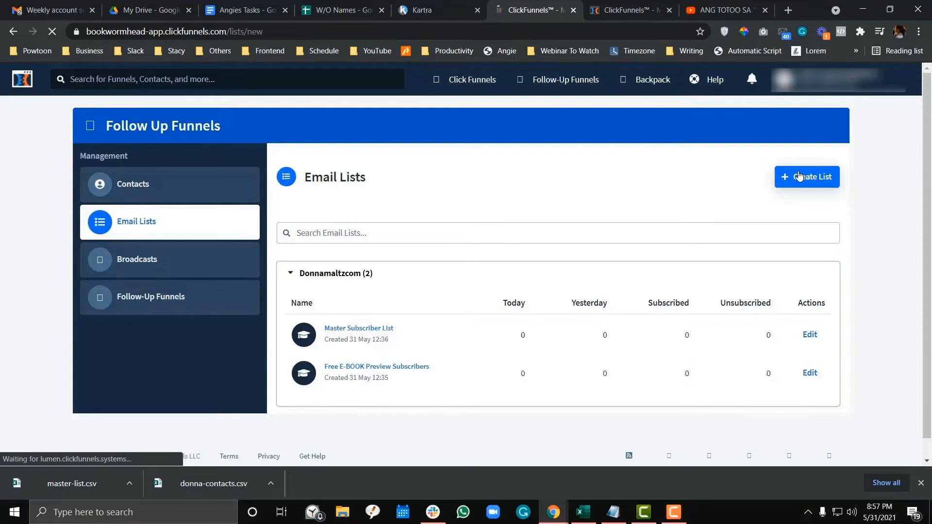
click(385, 214)
key(ctrl+v)
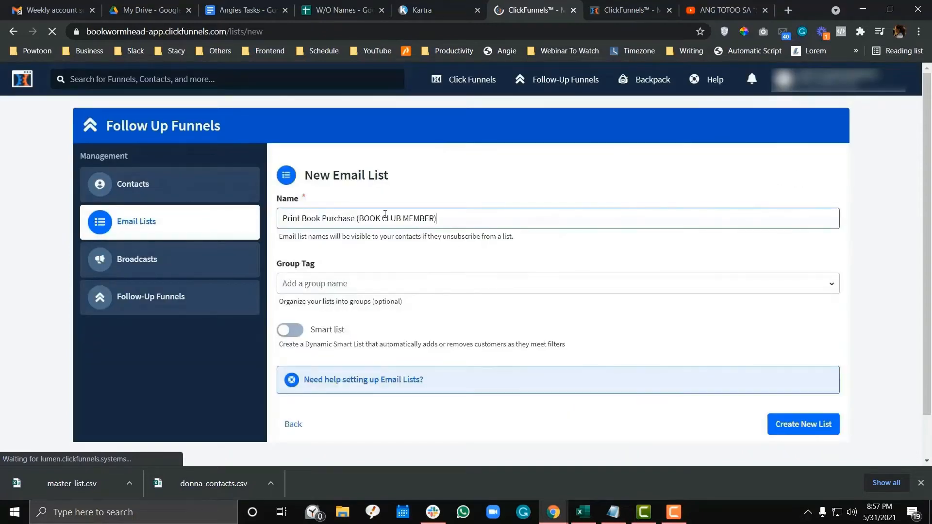
- Add the group tag "books" to the new email list and enable the Smart list option
click(350, 284)
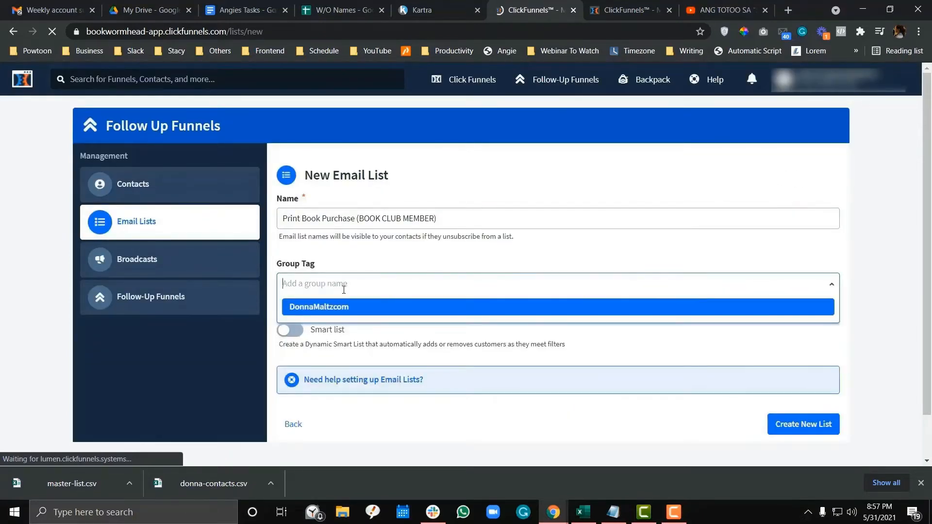
text(books)
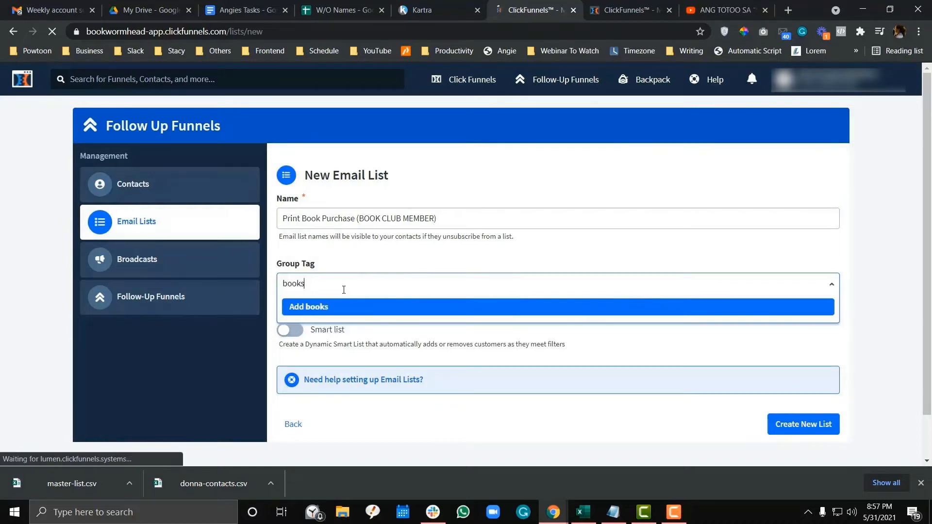
click(333, 309)
click(306, 330)
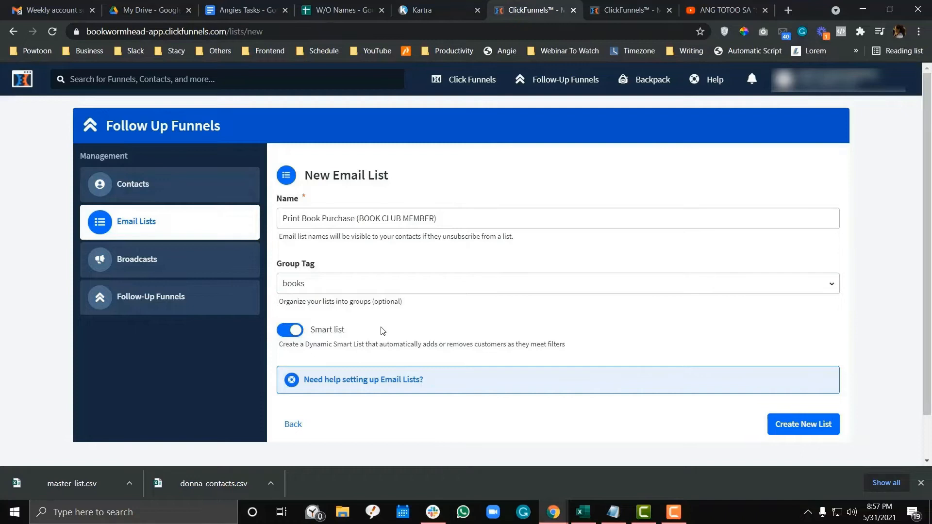
- Enter the group tag "books" again and create the new email list
scroll(382, 331, down, 1)
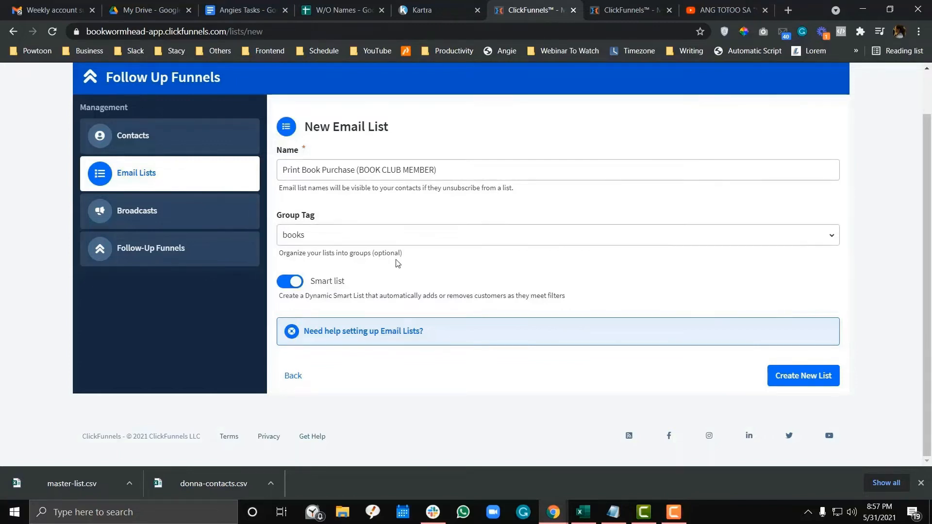
scroll(398, 263, up, 1)
scroll(398, 263, down, 1)
click(327, 231)
text(books)
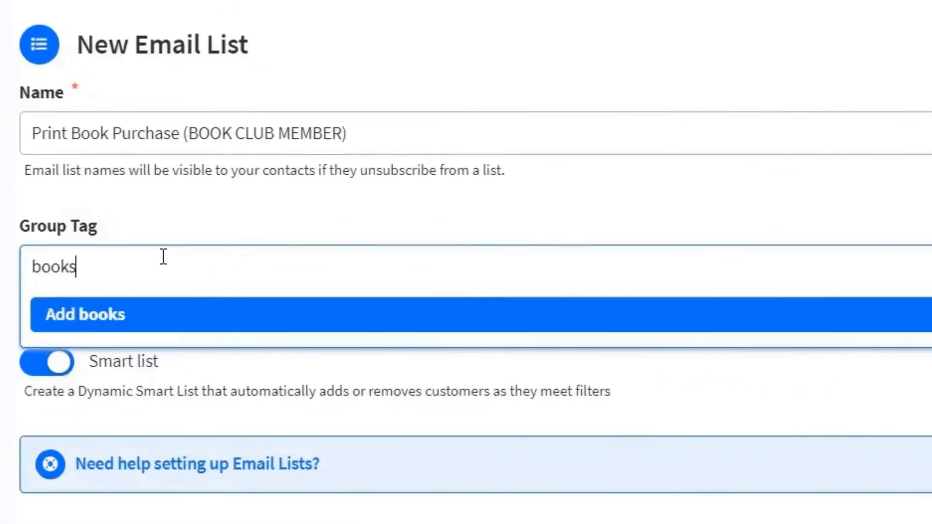
key(Return)
click(808, 376)
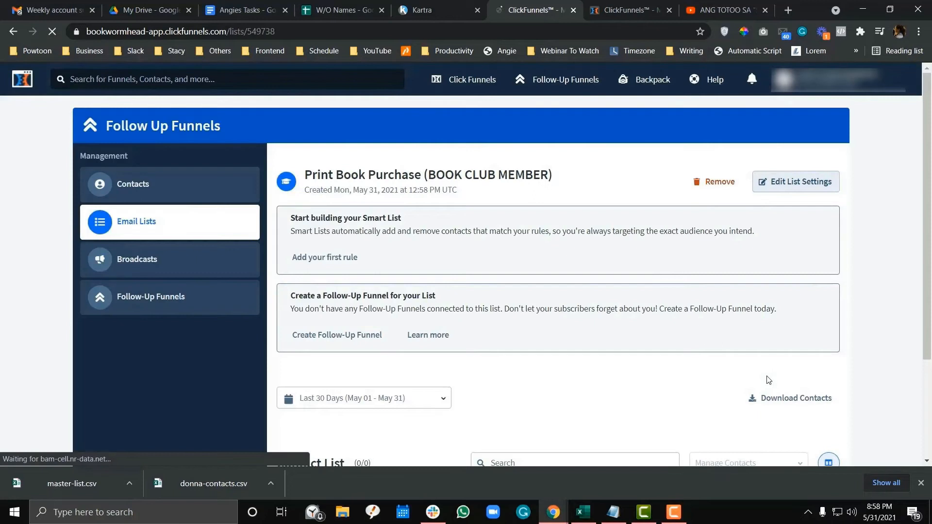
- Review the new list's rule, follow-up funnel and contact sections, and examine the overall Contacts page
scroll(363, 239, down, 1)
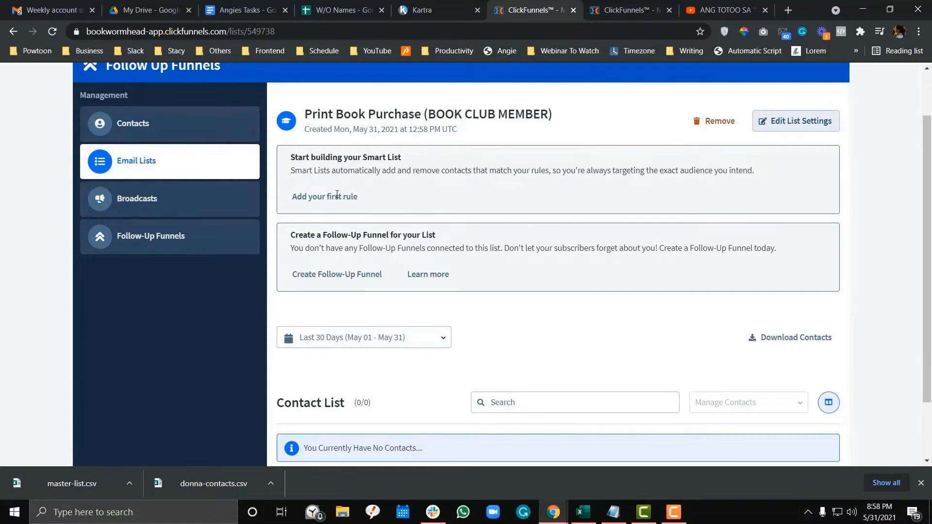
scroll(432, 310, down, 1)
scroll(485, 271, up, 2)
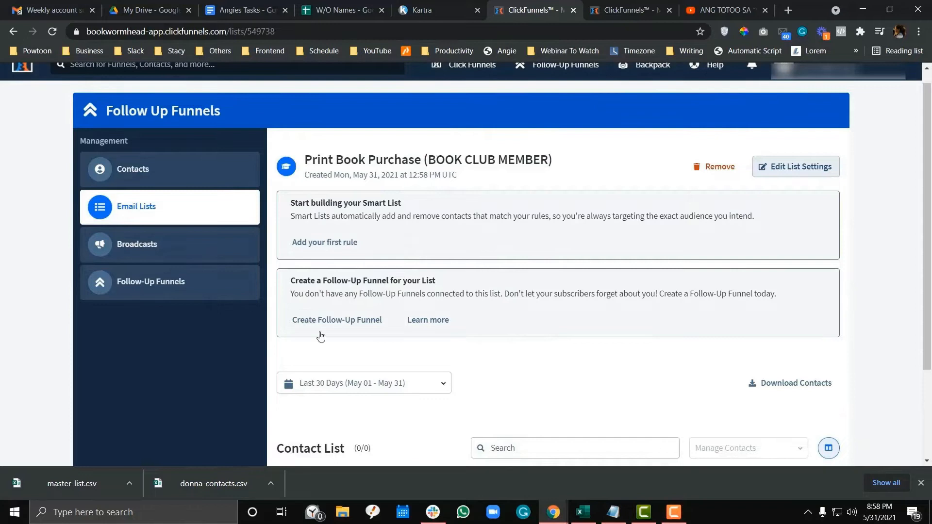
scroll(426, 296, down, 1)
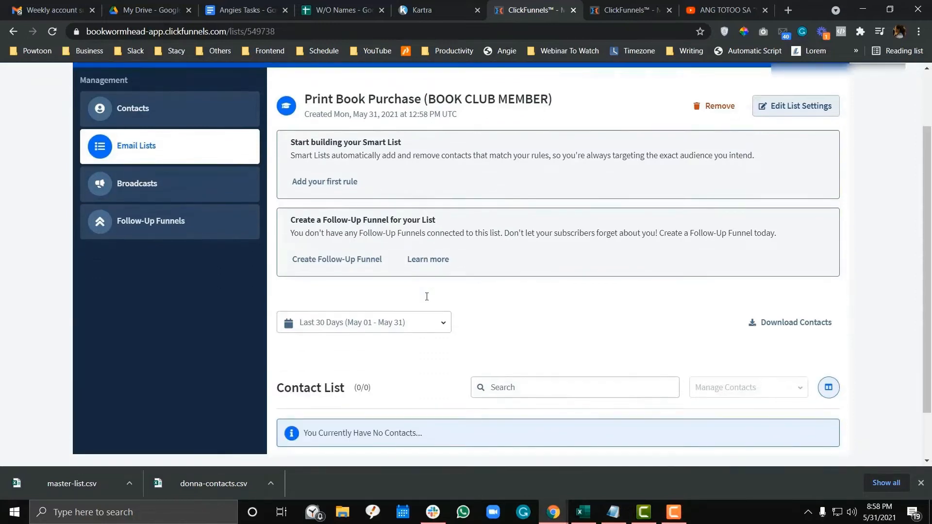
scroll(426, 297, up, 1)
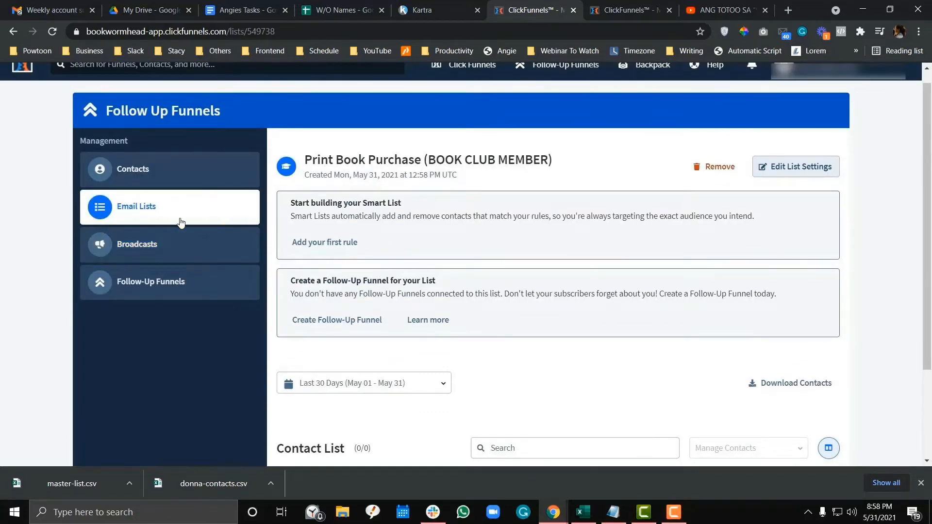
click(160, 181)
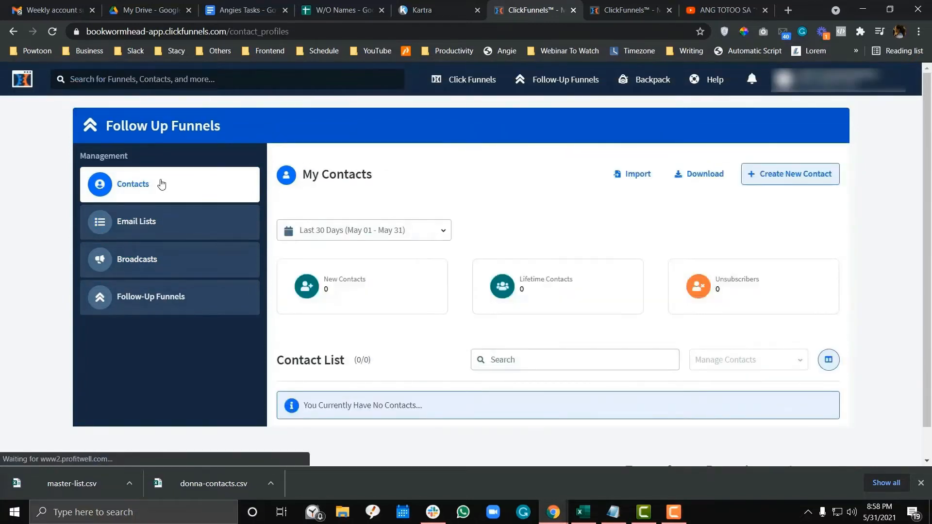
scroll(480, 237, down, 1)
scroll(480, 238, up, 1)
- Switch to Kartra, open the leads of the "Print Book Purchase (BOOK CLUB MEMBER)" list and select all of them
click(448, 6)
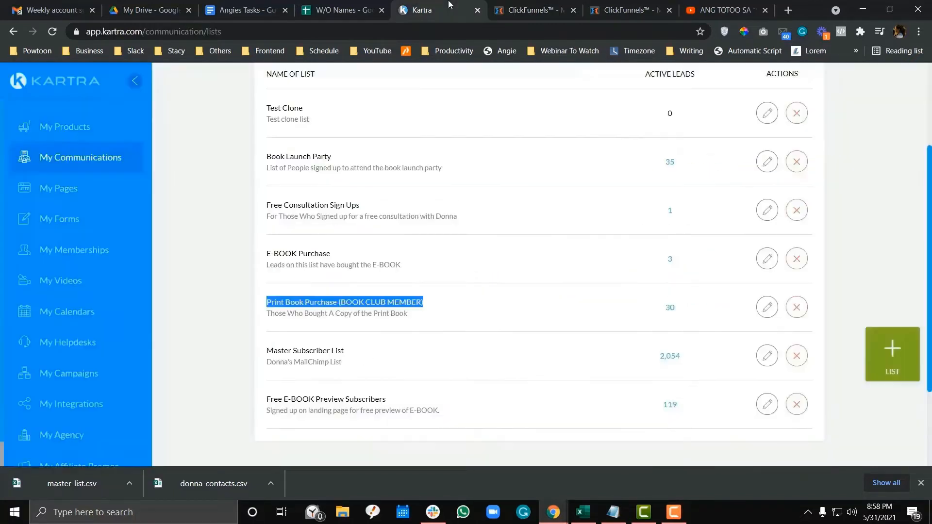
scroll(388, 217, up, 2)
scroll(624, 255, down, 4)
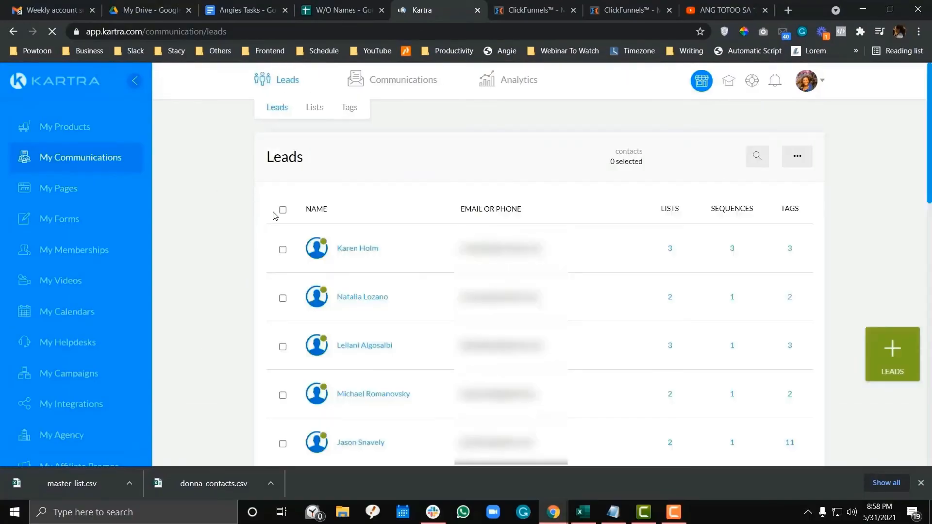
click(282, 212)
click(282, 212)
click(282, 211)
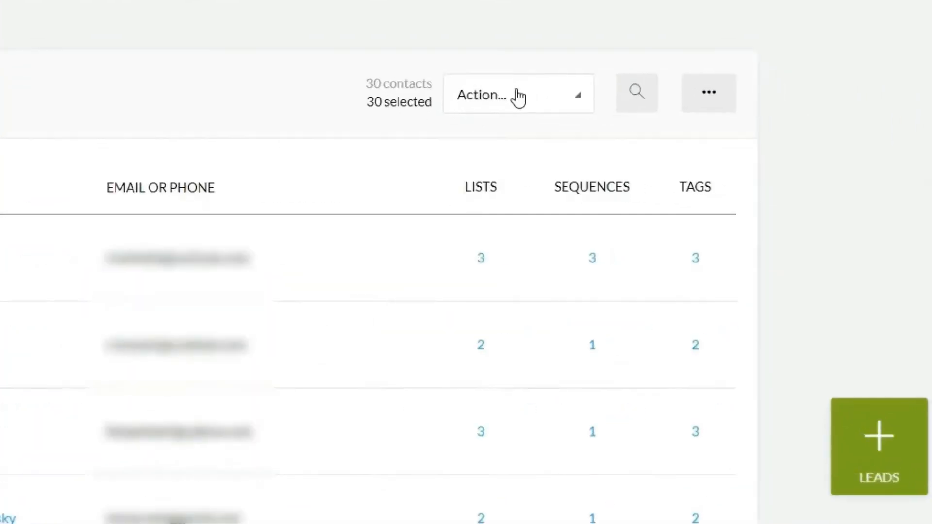
- Export all selected leads as a CSV file
click(691, 157)
scroll(675, 271, down, 3)
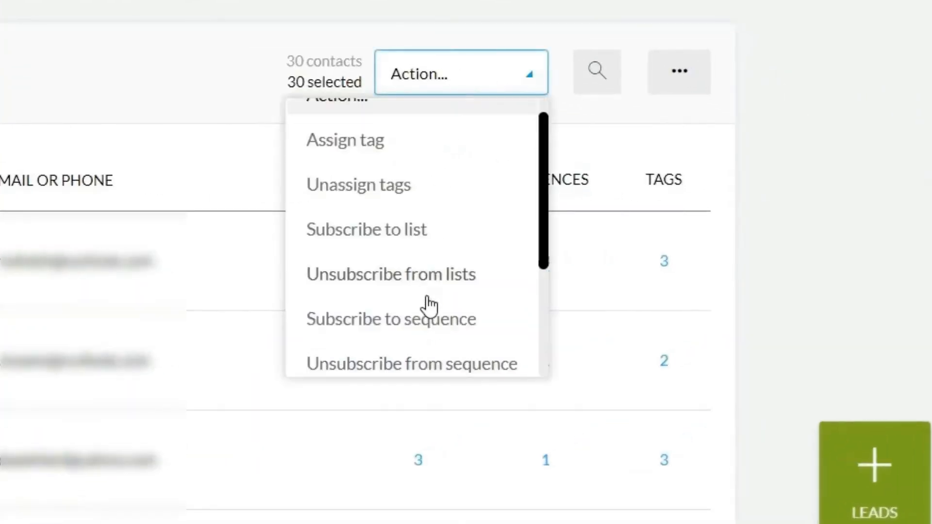
click(410, 281)
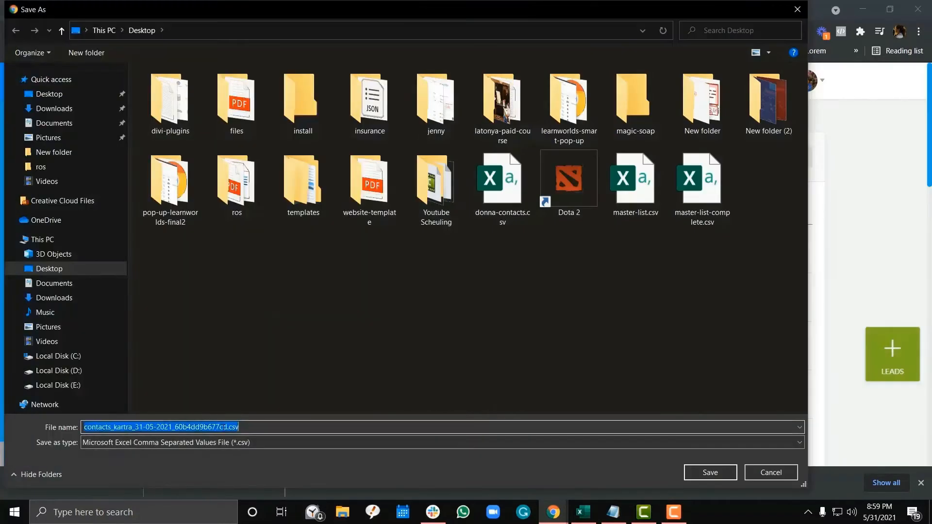
- Save the exported contacts file on the Desktop as PrintBookPurchase.csv
click(224, 427)
key(shift+Home)
text(Print Book Purchase (BOOK CLUB MEMBER))
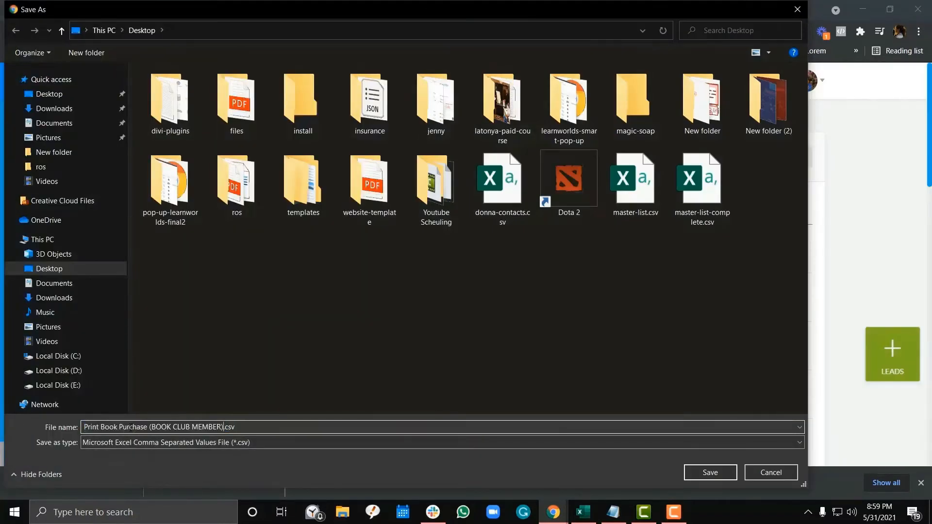
drag(224, 427, 146, 426)
key(BackSpace)
click(119, 427)
key(BackSpace)
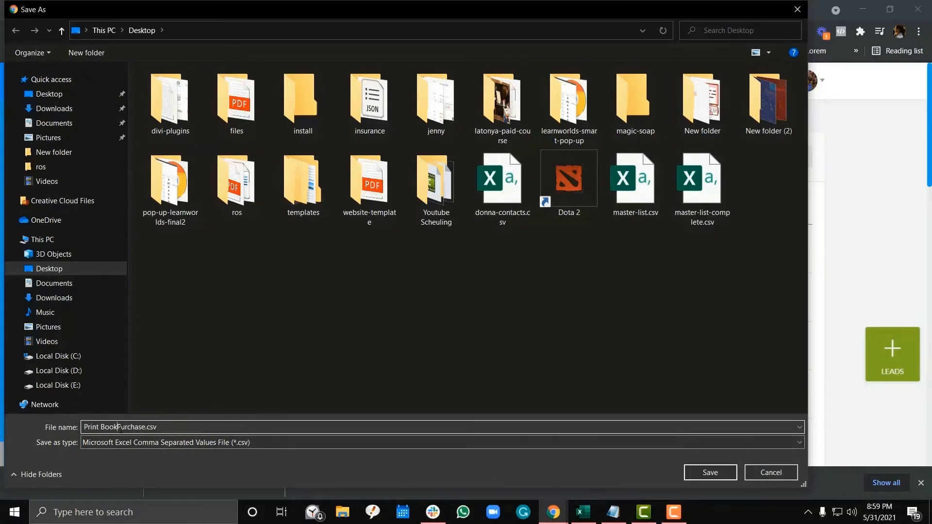
key(BackSpace)
double_click(120, 428)
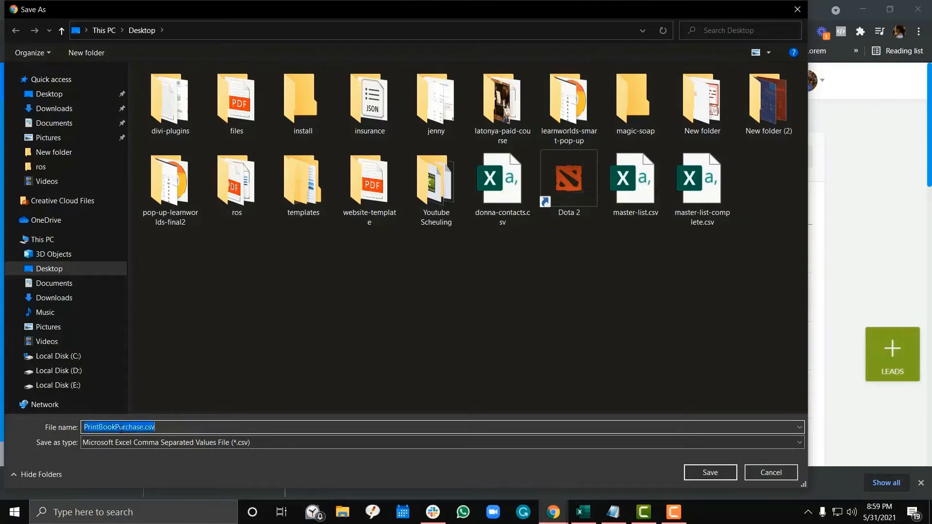
double_click(121, 428)
key(Return)
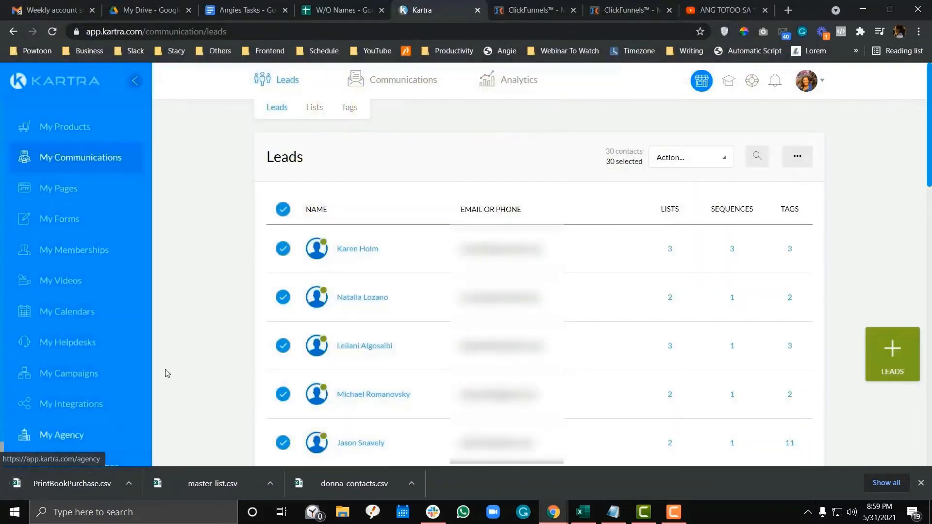
- Open the downloaded PrintBookPurchase.csv from its folder in Excel and widen the middle_name, ip and ip_country columns
click(129, 483)
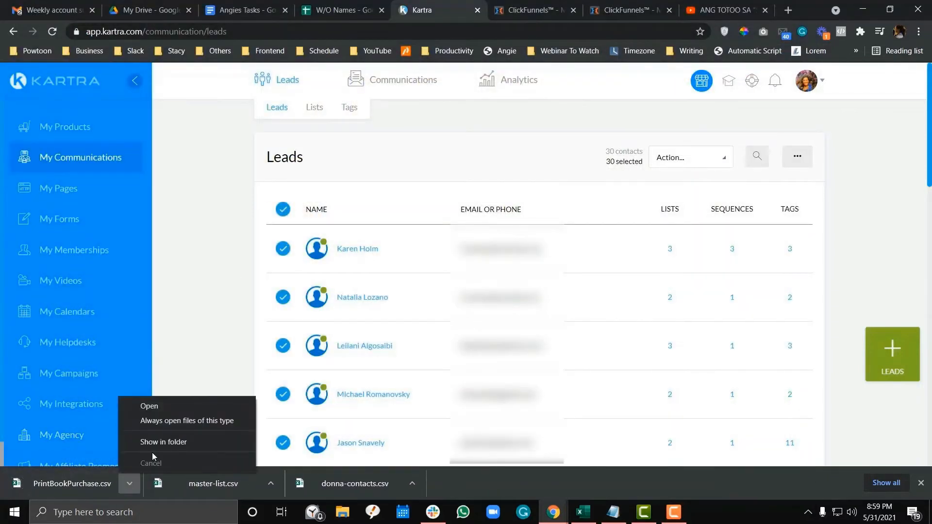
click(160, 443)
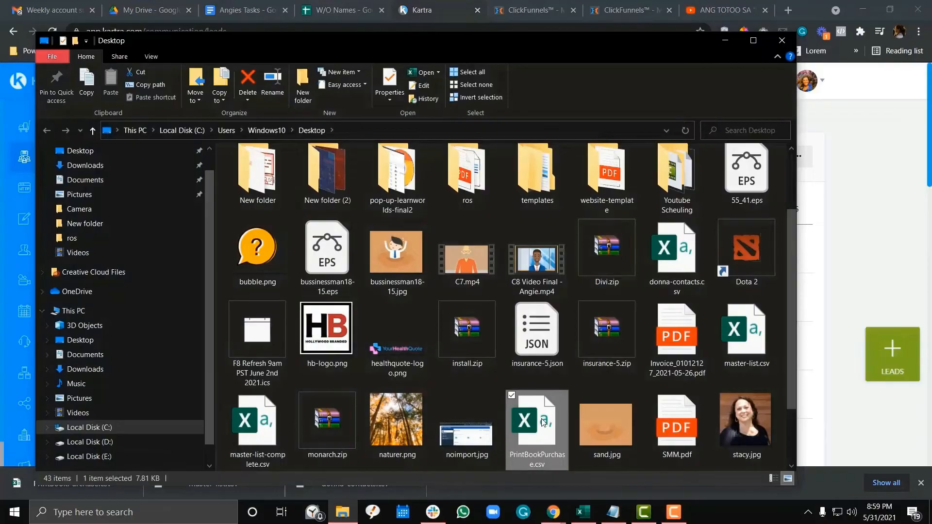
double_click(537, 421)
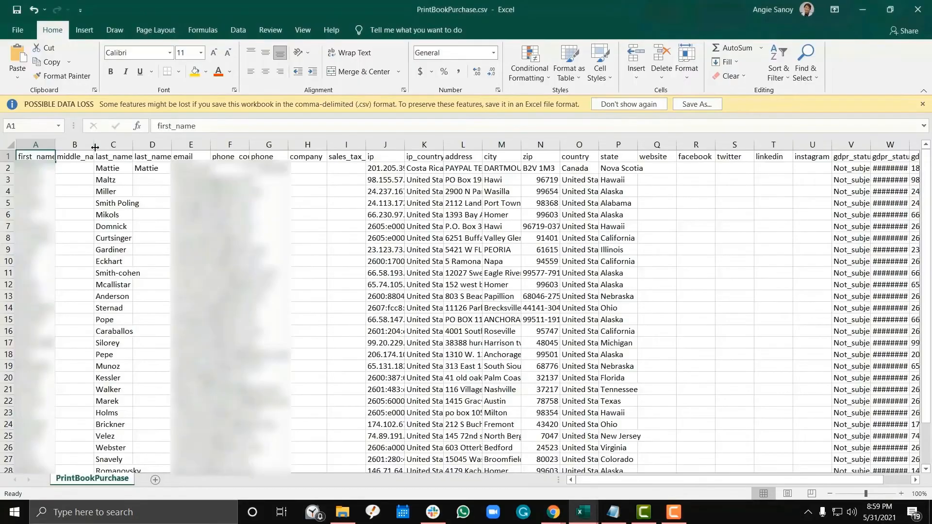
drag(156, 146, 157, 147)
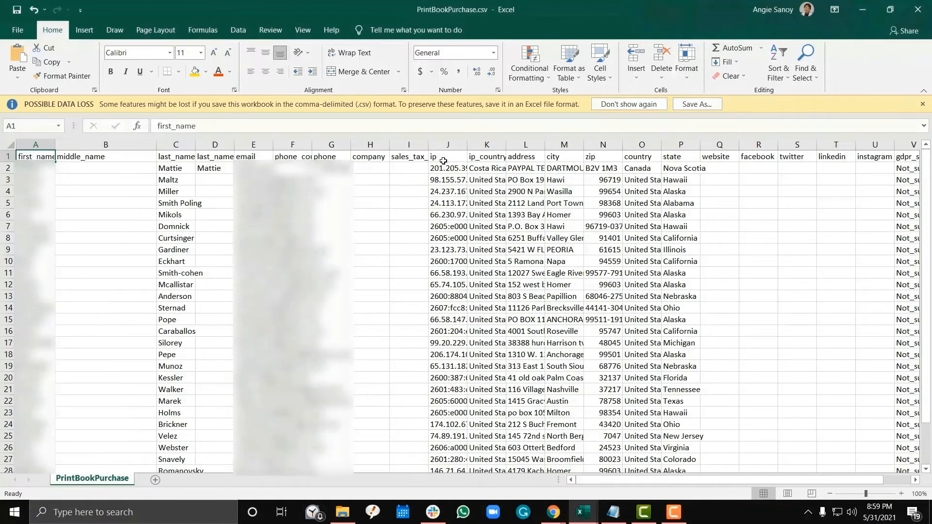
drag(428, 144, 564, 145)
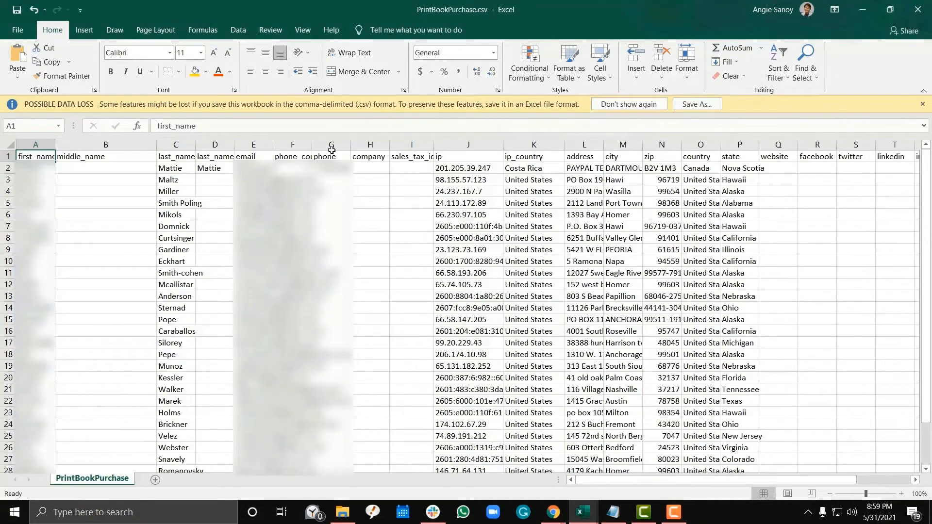
- Widen the phone_country_code column and delete the empty middle_name column
drag(315, 147, 372, 146)
scroll(185, 225, down, 6)
scroll(184, 225, up, 6)
click(118, 144)
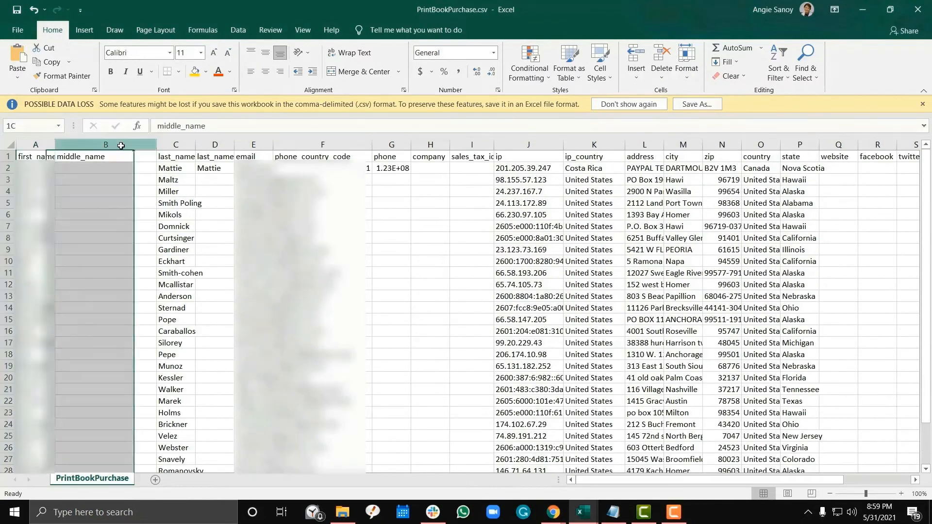
right_click(118, 145)
click(141, 247)
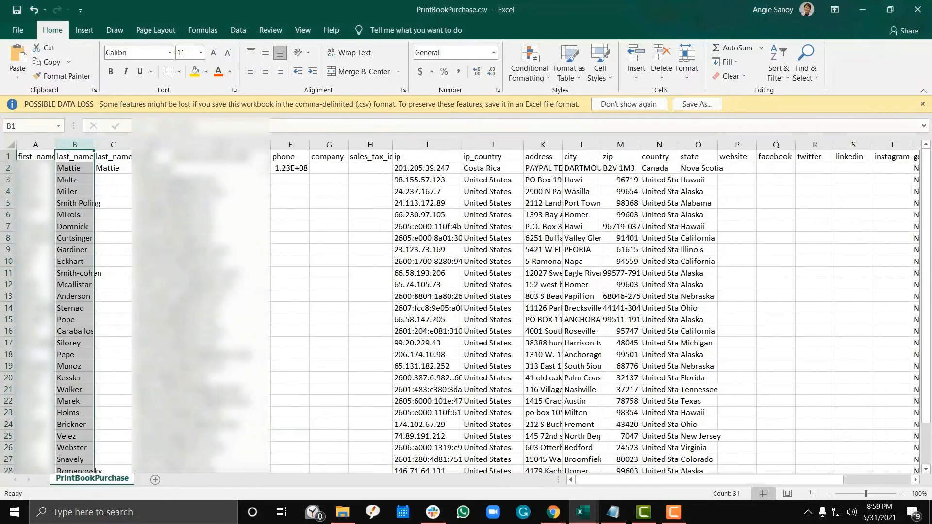
- Delete the phone_country_code, phone, company, sales_tax_id and ip columns from the contact sheet
drag(242, 145, 329, 144)
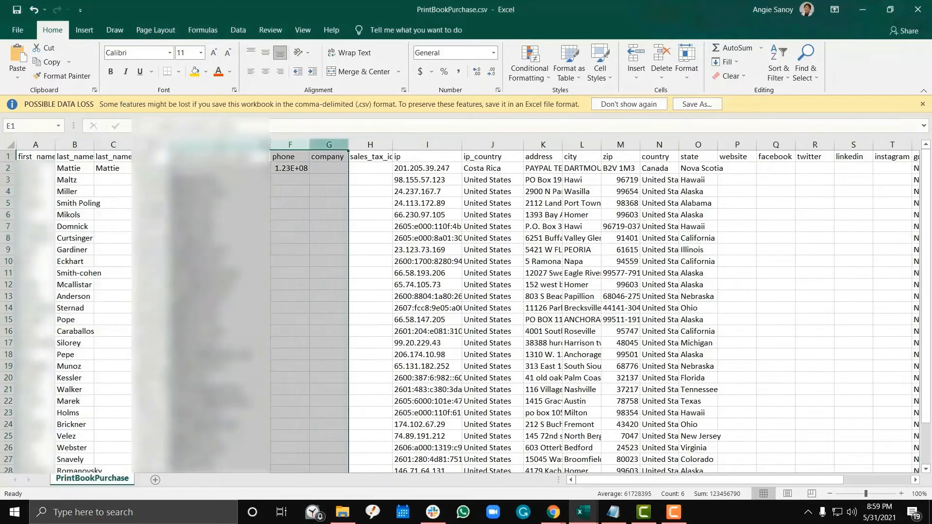
drag(171, 144, 274, 144)
scroll(318, 280, down, 4)
scroll(319, 280, up, 4)
drag(340, 145, 549, 147)
right_click(502, 147)
click(524, 252)
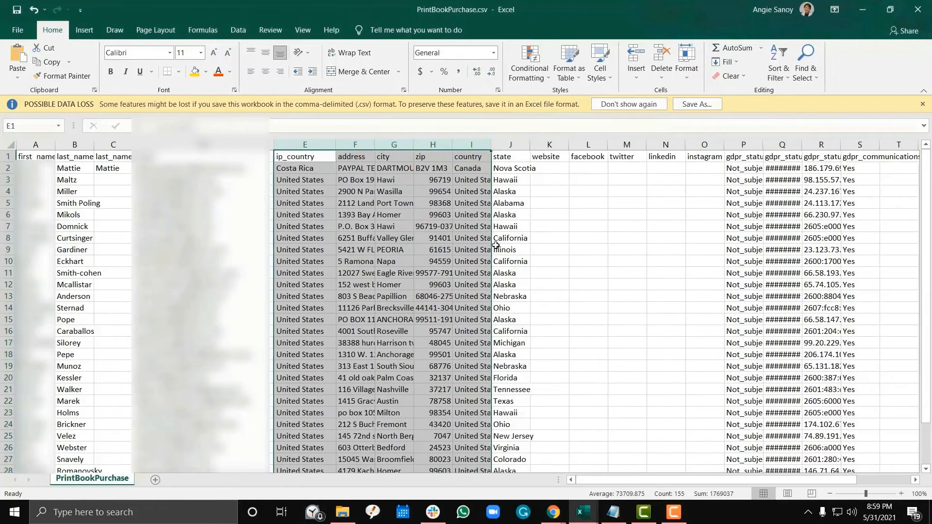
- Delete the website, facebook, twitter, linkedin and instagram columns after checking them for data
click(291, 145)
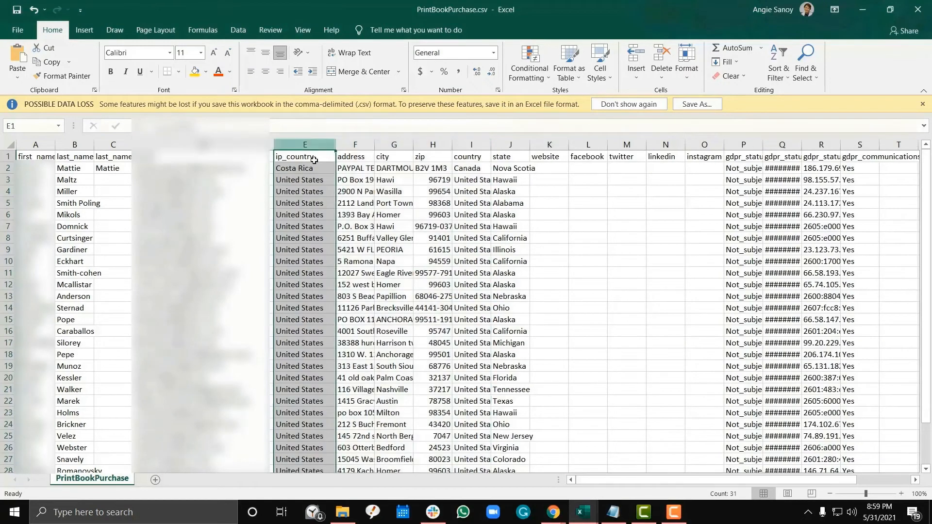
drag(554, 147, 714, 149)
scroll(653, 240, down, 5)
scroll(653, 239, up, 5)
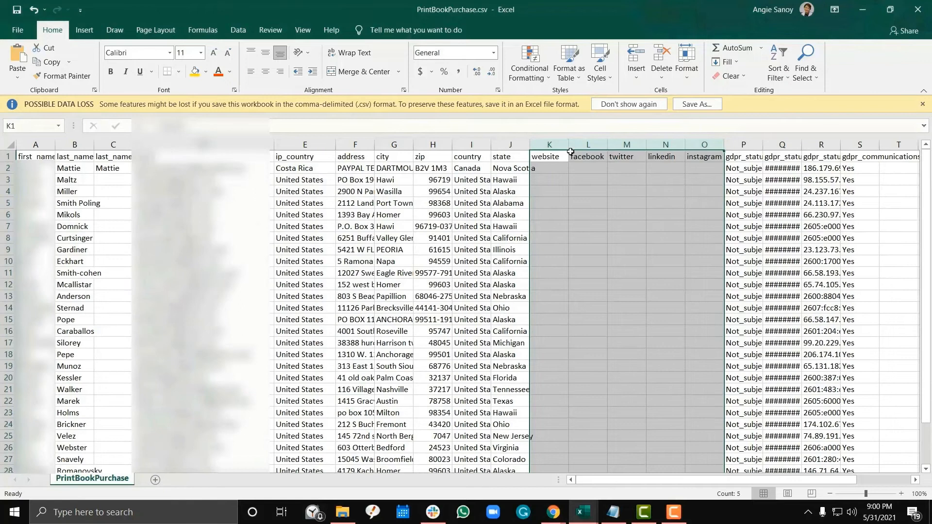
right_click(616, 149)
click(651, 250)
- Delete all the gdpr columns that follow the state column
drag(549, 145, 705, 146)
right_click(584, 147)
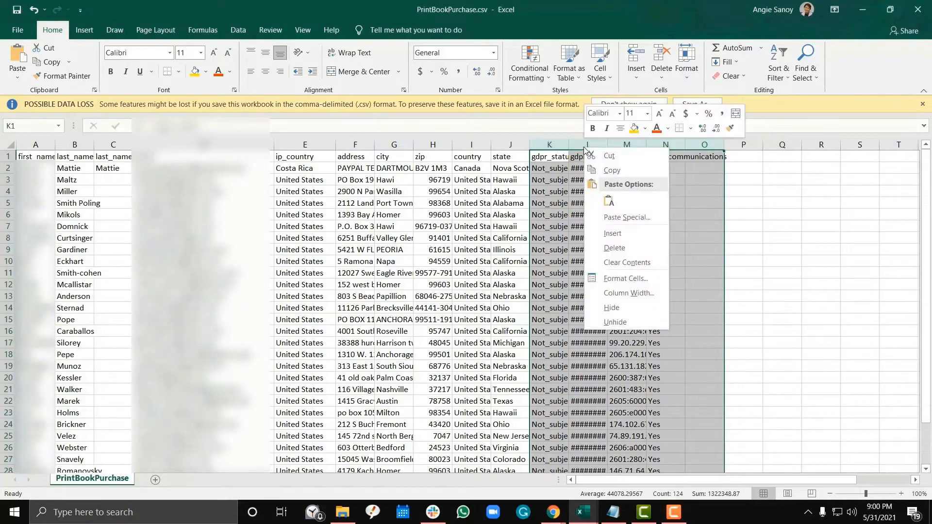
click(615, 247)
- Widen the state and country columns and delete the ip_country column
click(519, 145)
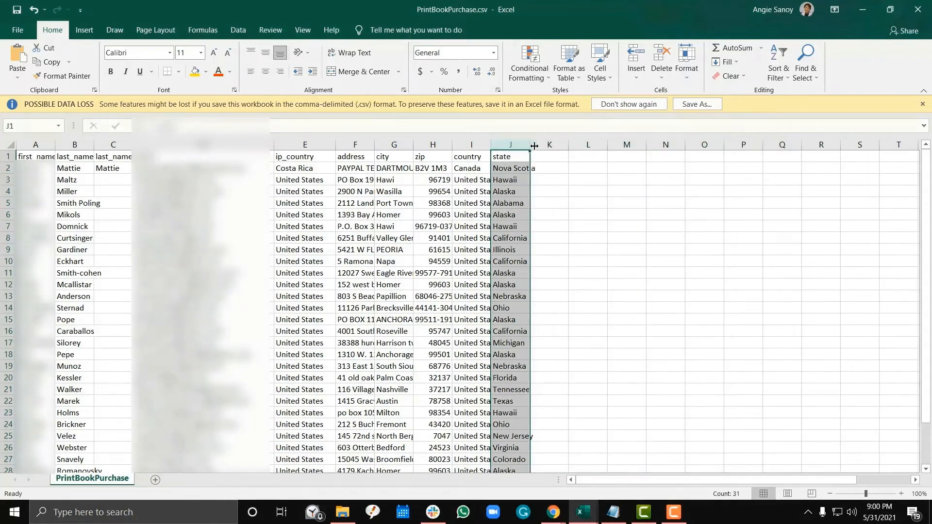
drag(533, 146, 589, 145)
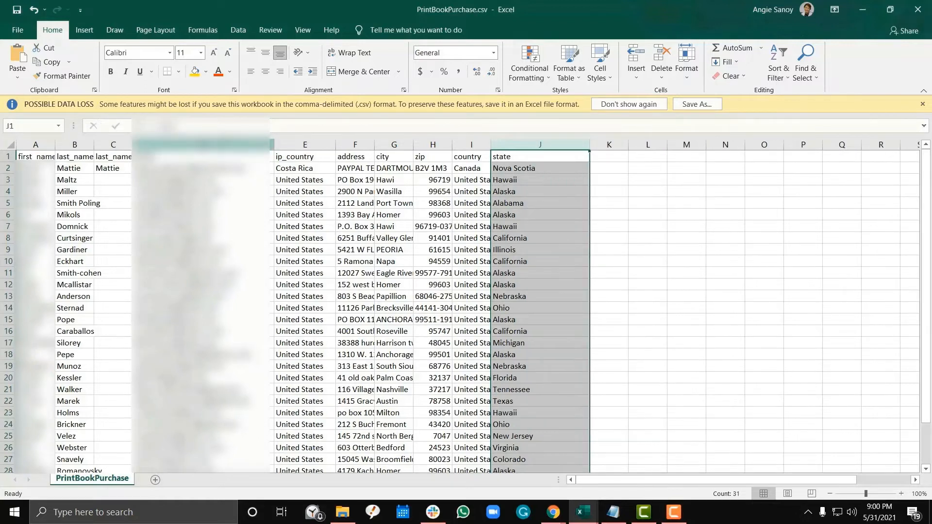
key(ctrl+Left)
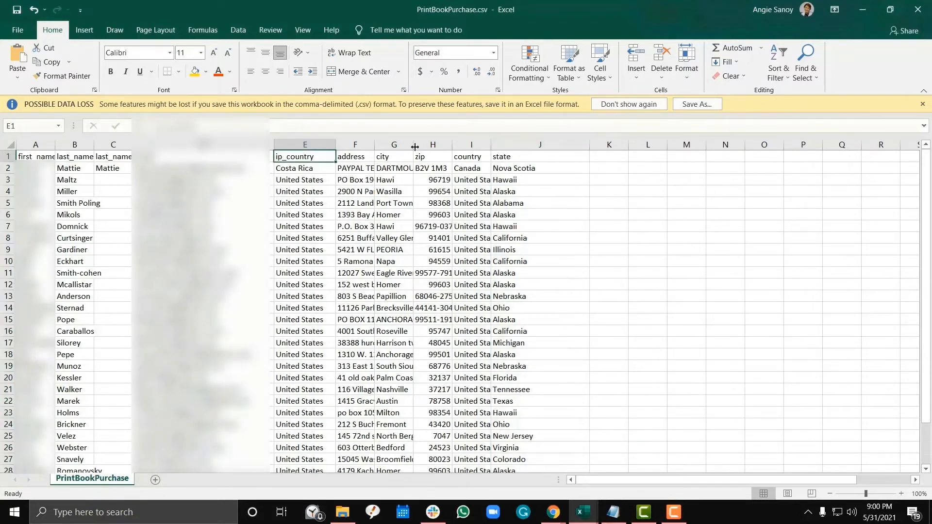
key(ctrl+shift+Down)
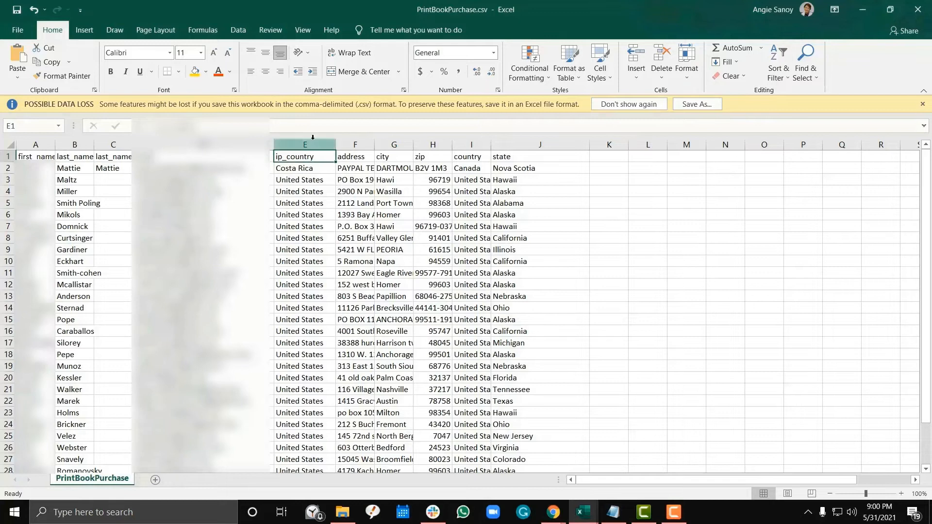
drag(493, 146, 568, 146)
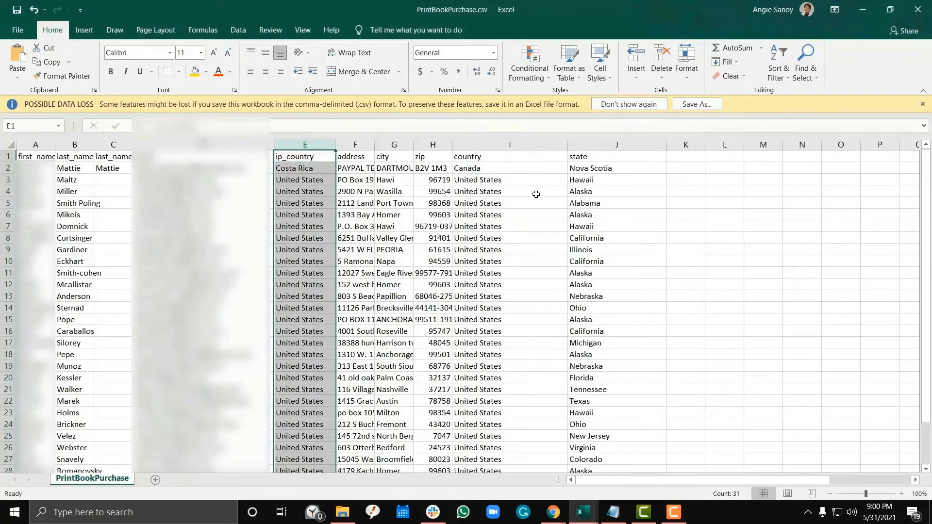
right_click(301, 156)
click(323, 247)
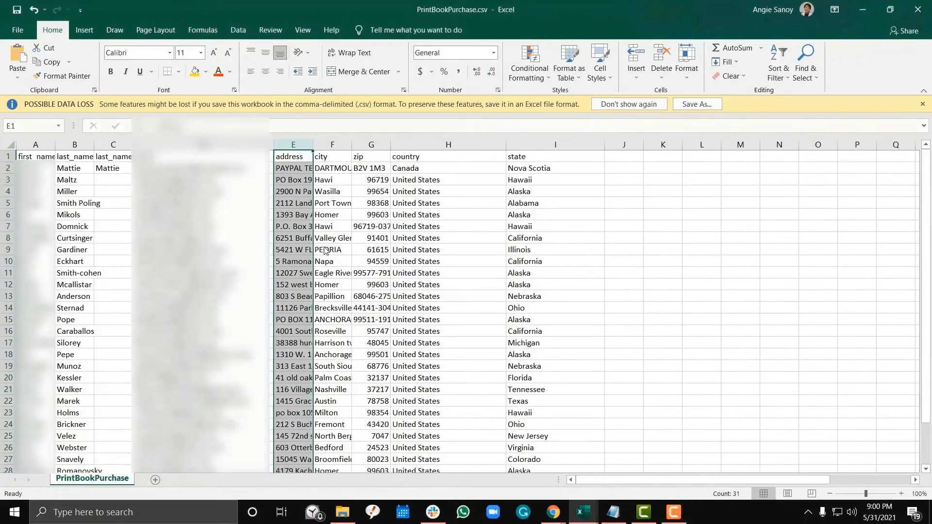
- Widen the city, last_name and last_name2 columns to show their full contents
click(480, 262)
click(384, 140)
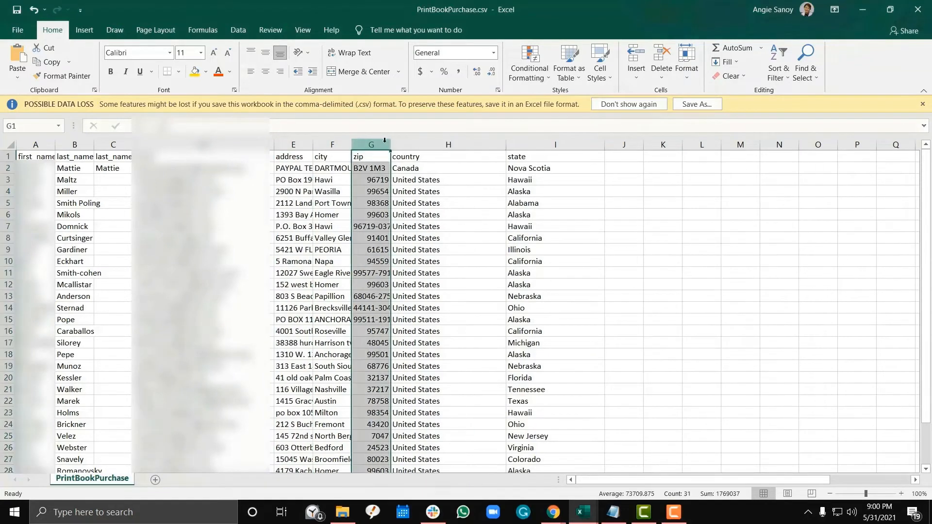
drag(352, 145, 422, 145)
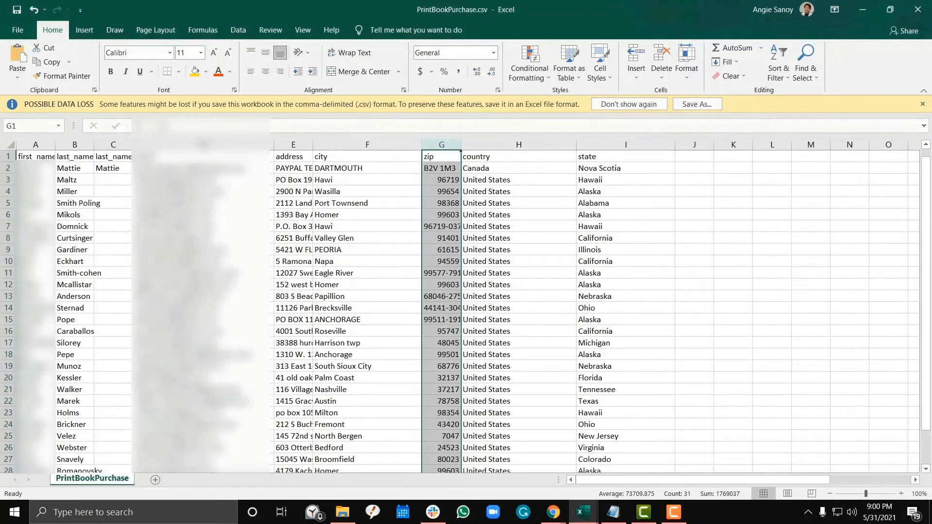
click(111, 145)
drag(94, 144, 130, 144)
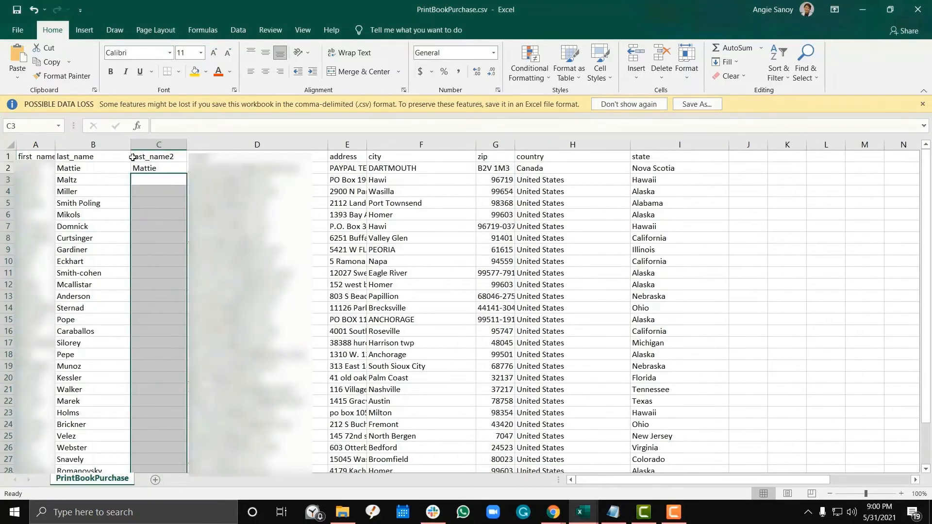
- Delete the duplicate last_name2 column
click(145, 153)
click(146, 144)
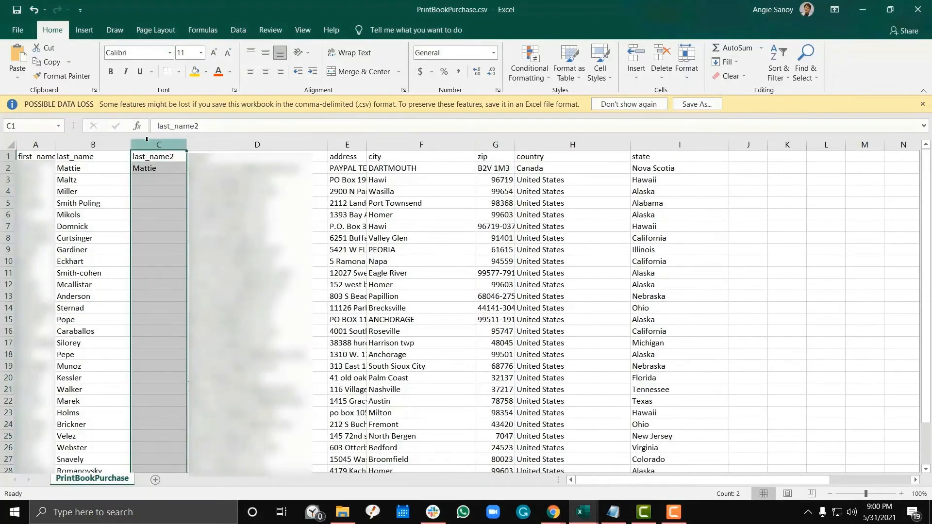
right_click(146, 139)
click(168, 243)
click(262, 248)
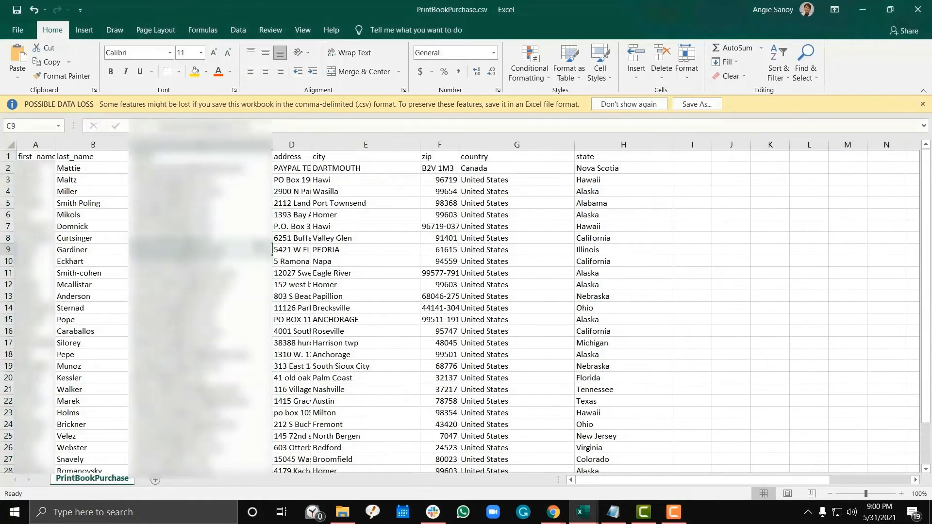
- Review the remaining contact columns, then close PrintBookPurchase.csv and save its changes
scroll(262, 248, down, 3)
scroll(262, 249, up, 3)
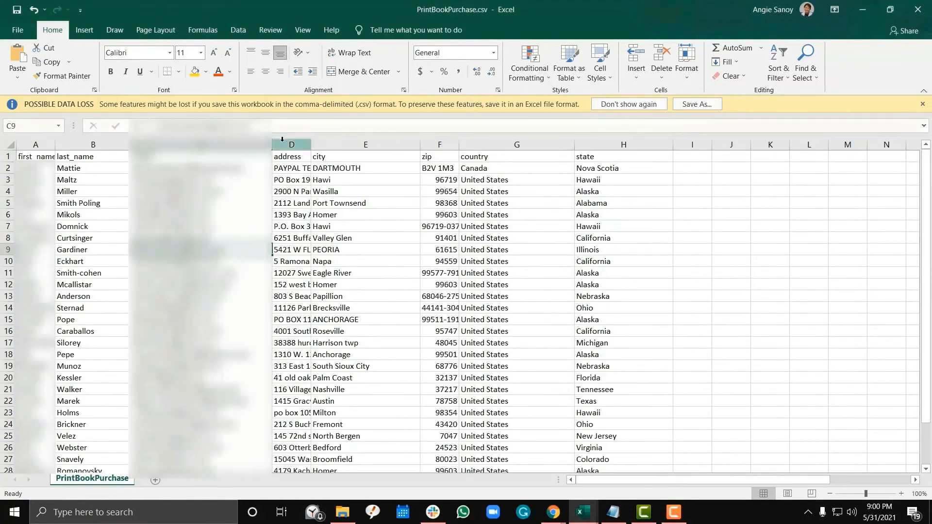
scroll(89, 237, down, 4)
scroll(90, 239, up, 4)
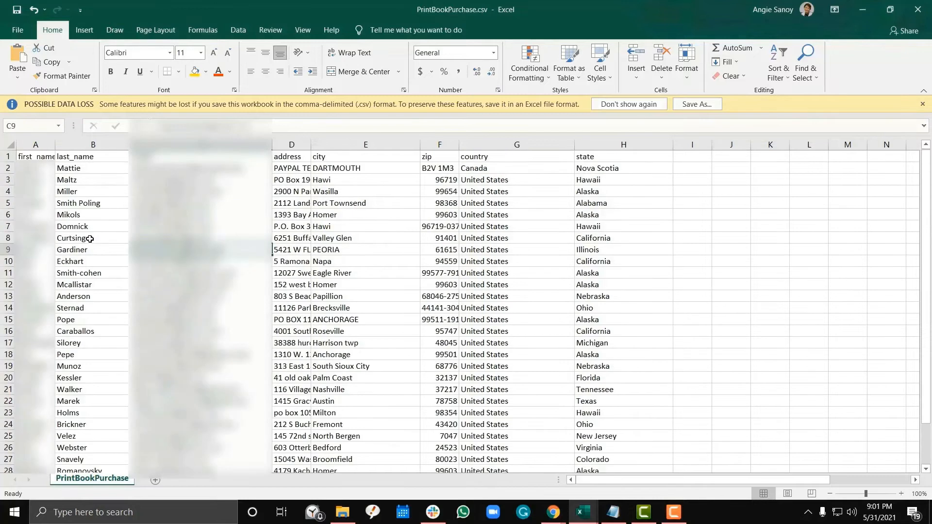
click(917, 9)
click(415, 271)
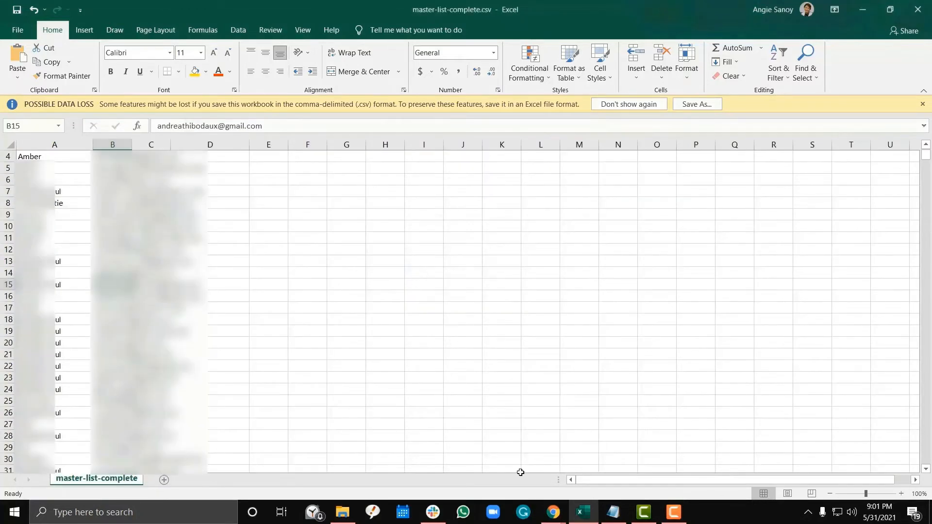
- Switch to the ClickFunnels contacts page in Chrome and start a contact import
mouse_move(553, 512)
click(499, 478)
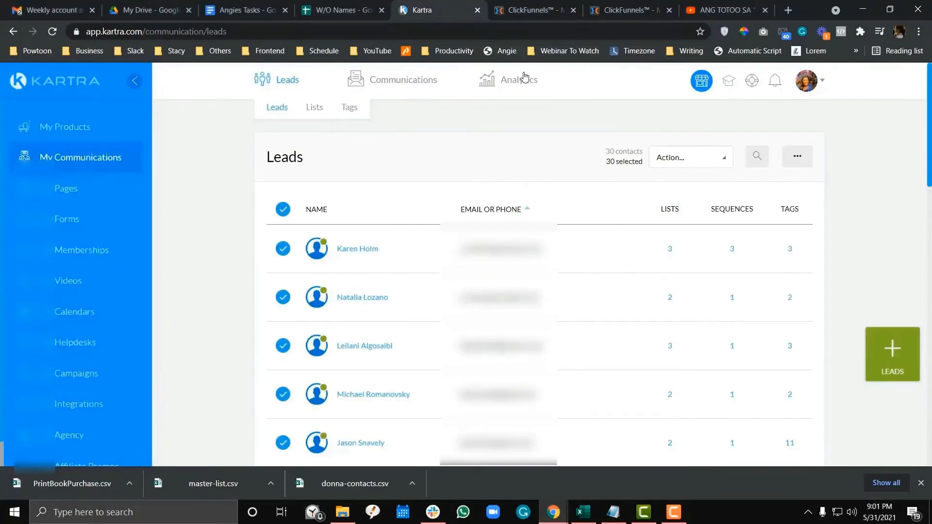
click(533, 10)
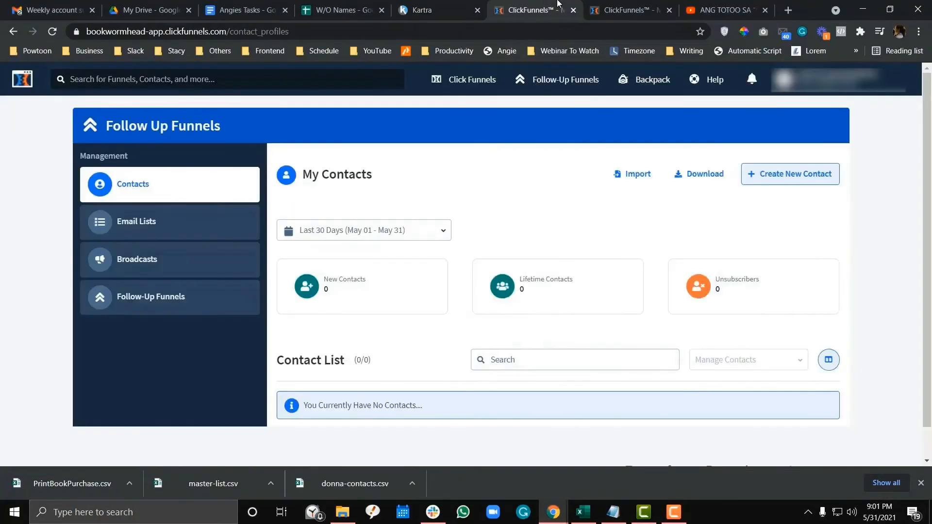
click(630, 173)
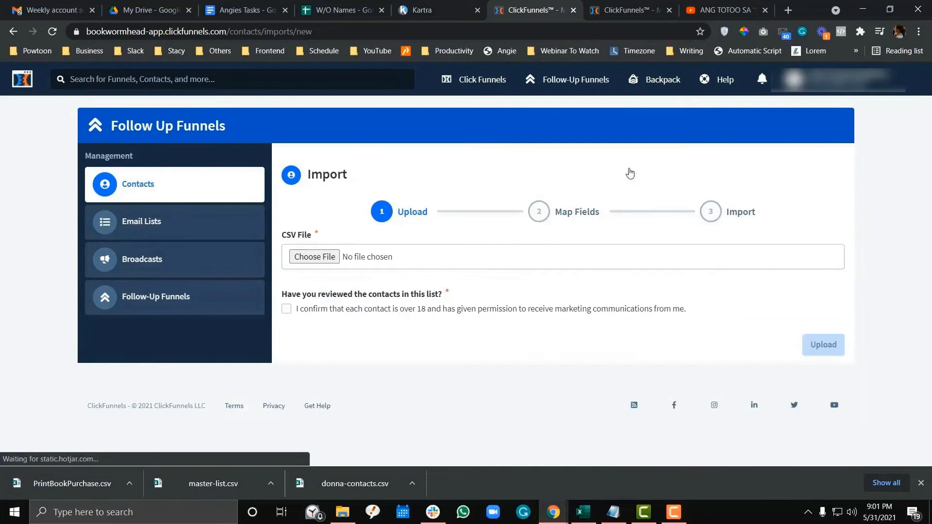
- Choose PrintBookPurchase.csv from the Desktop, confirm the contacts' age and marketing permission, and upload the file
click(324, 257)
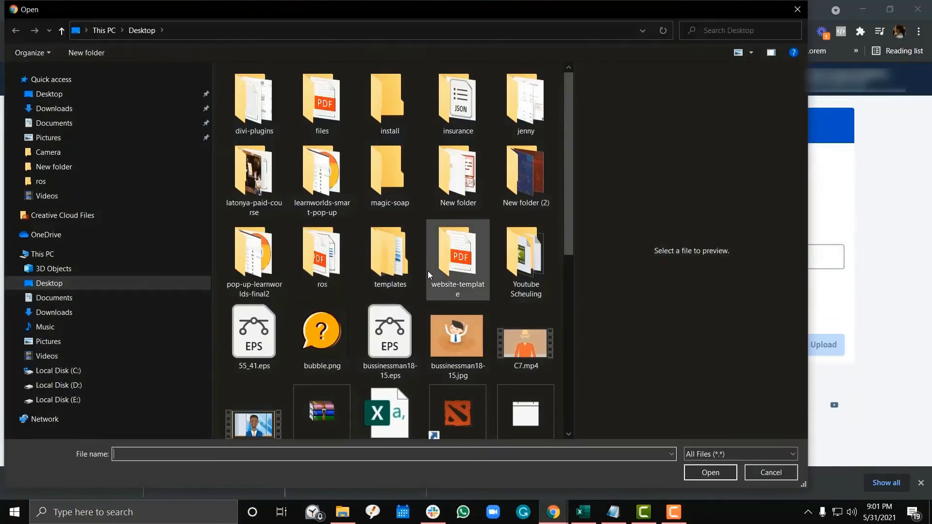
scroll(393, 214, down, 10)
click(328, 301)
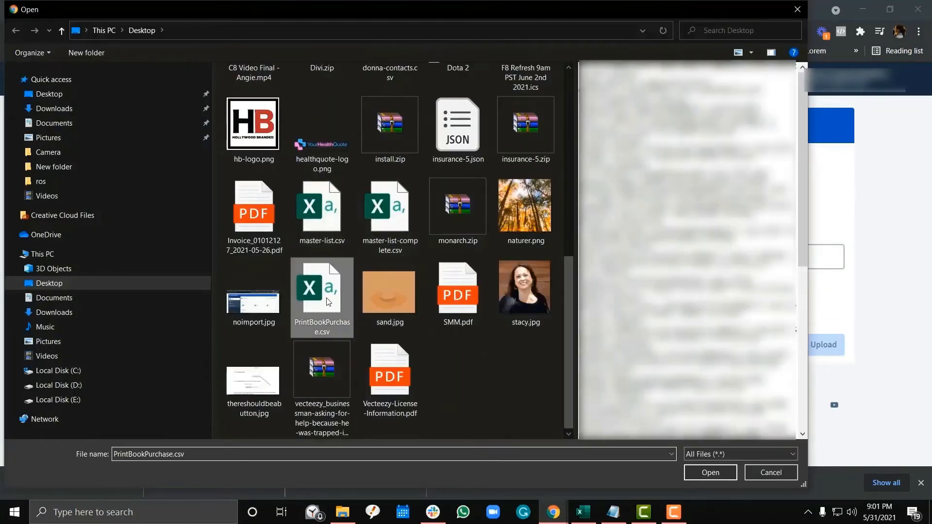
click(710, 472)
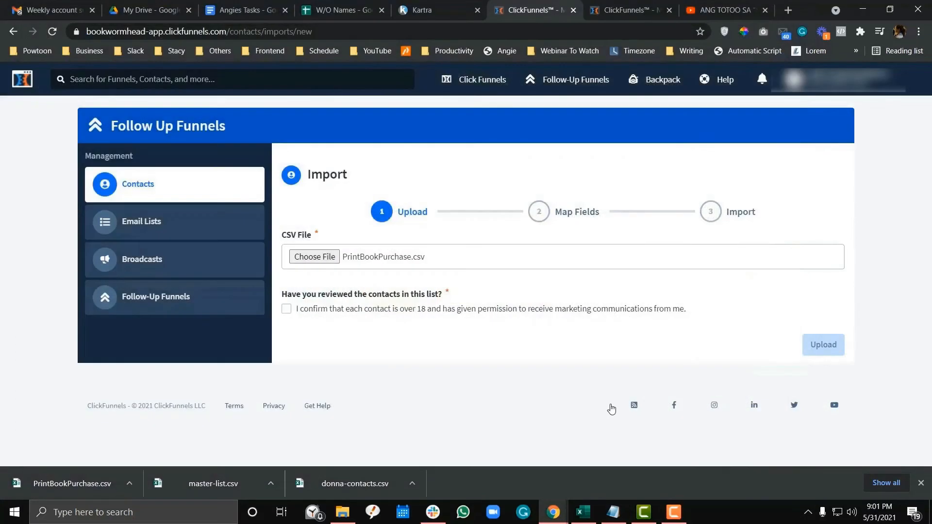
click(286, 309)
click(824, 346)
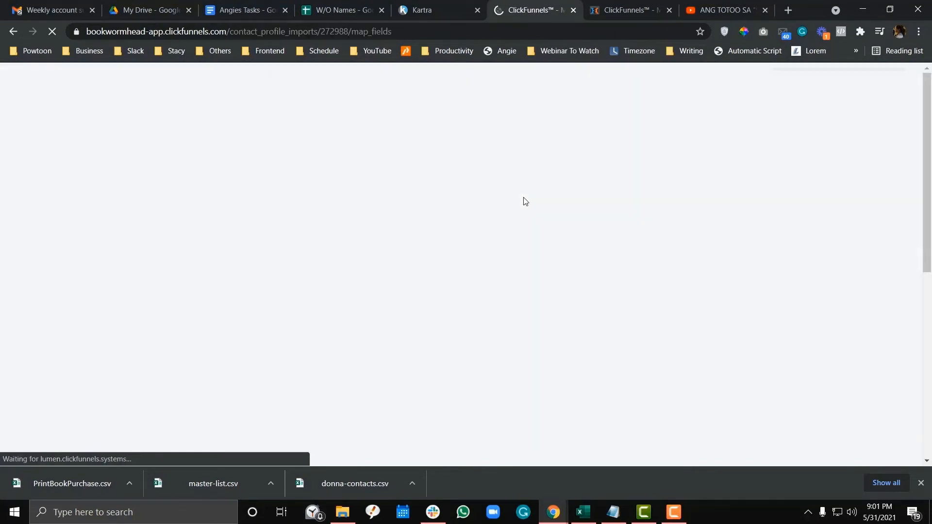
- Map the first_name, last_name and email columns to the First Name, Last Name and Email fields
scroll(520, 202, down, 3)
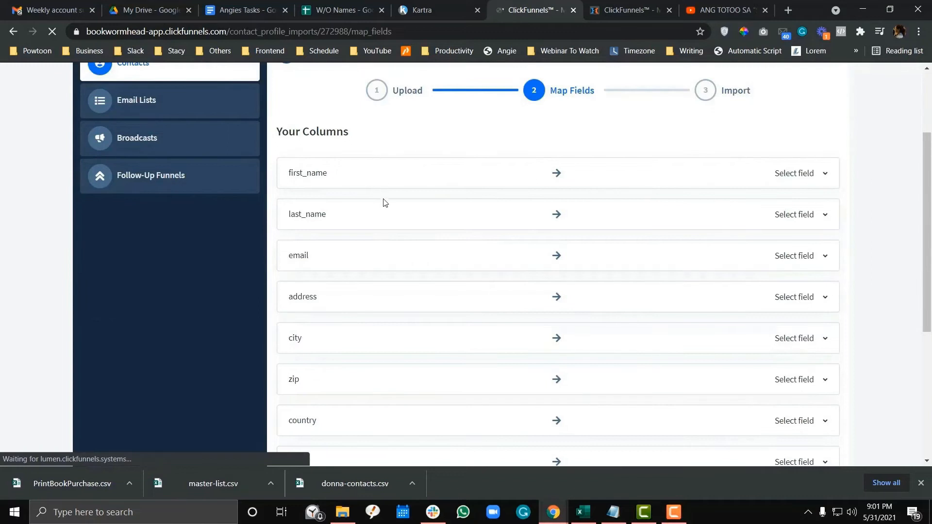
scroll(383, 213, down, 2)
scroll(383, 224, up, 1)
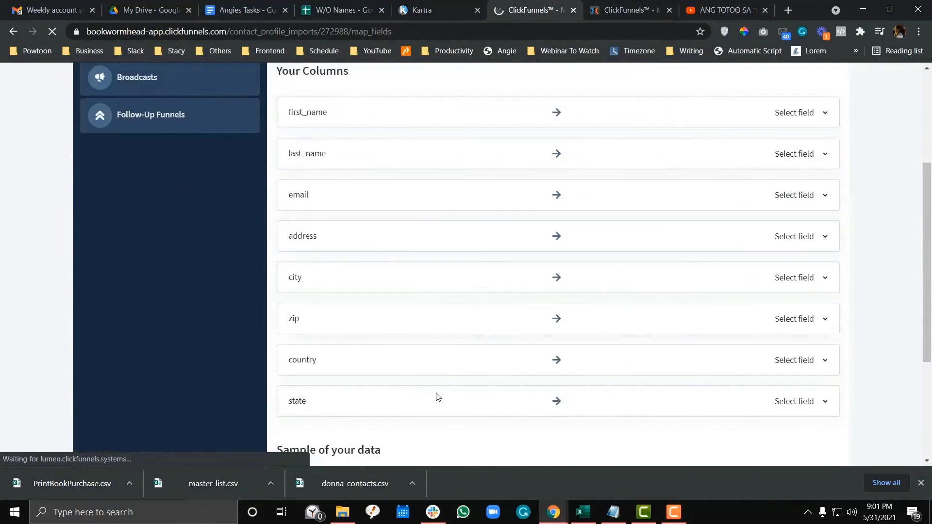
click(796, 111)
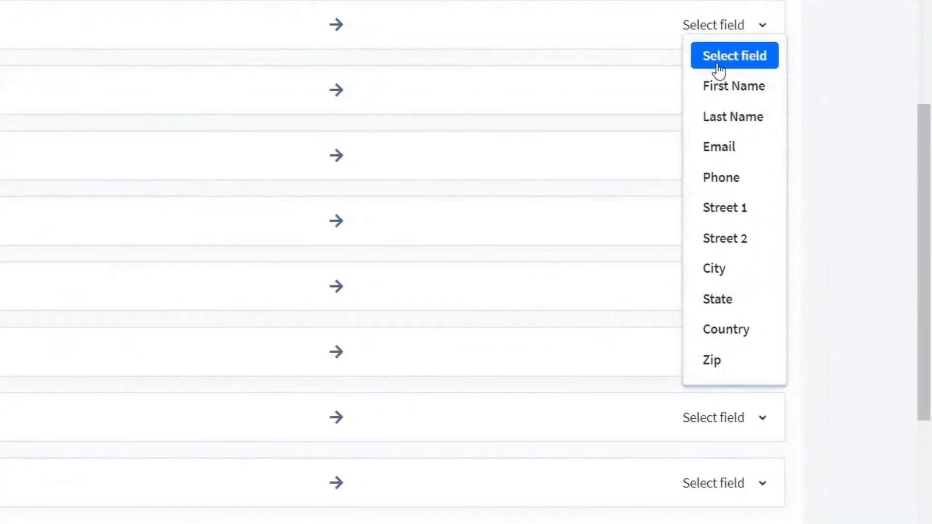
click(800, 155)
click(723, 105)
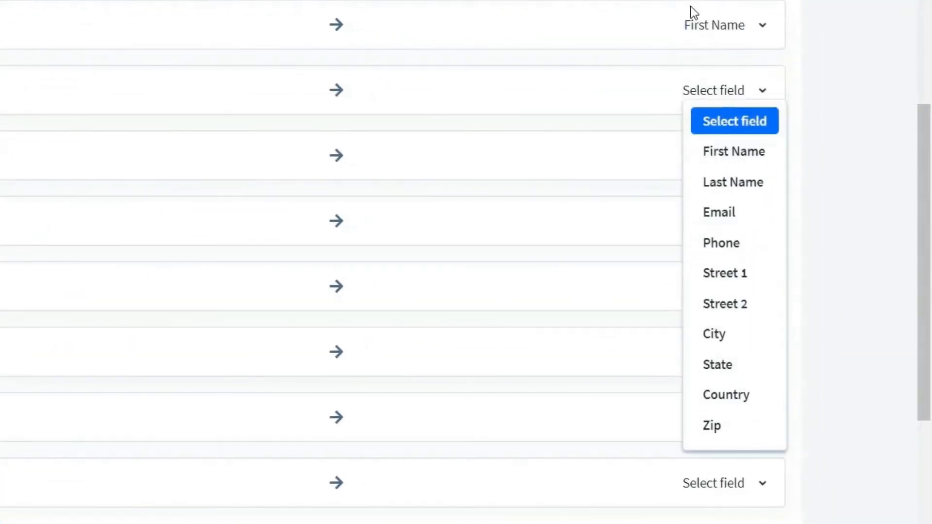
click(713, 183)
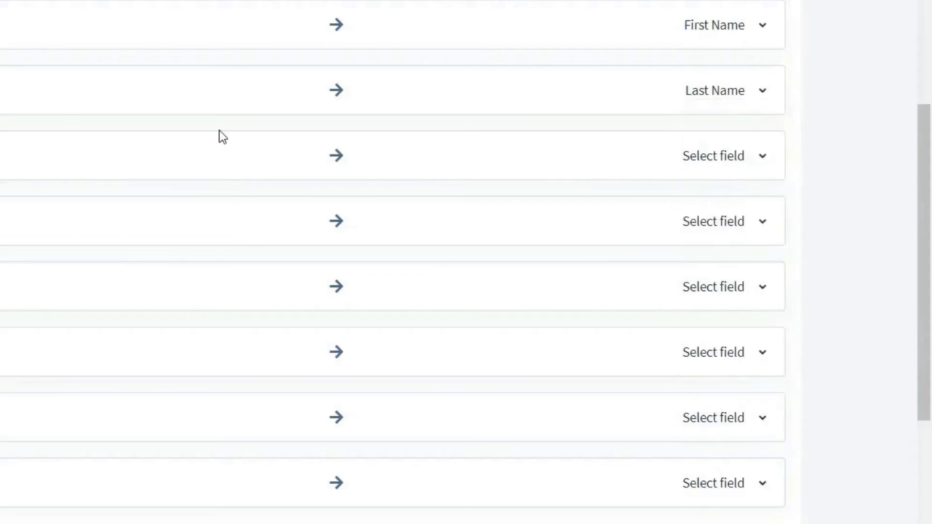
click(722, 162)
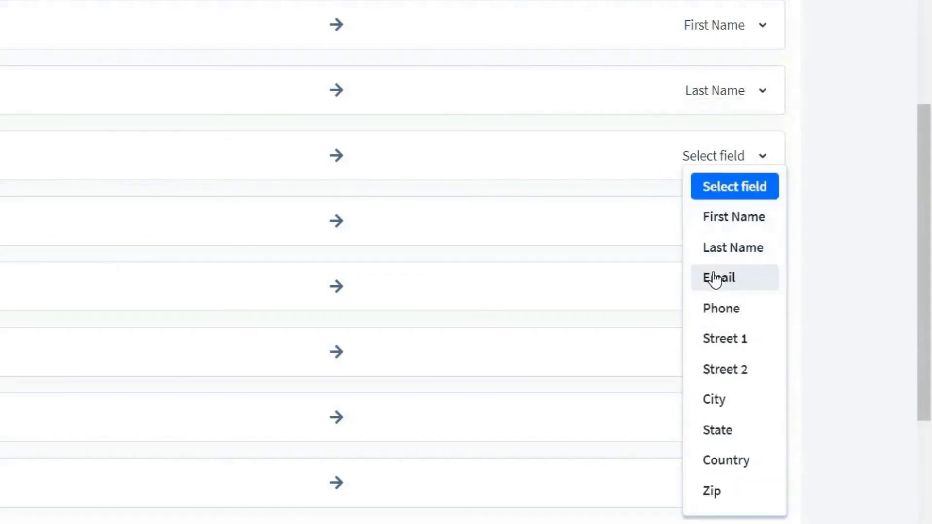
click(718, 277)
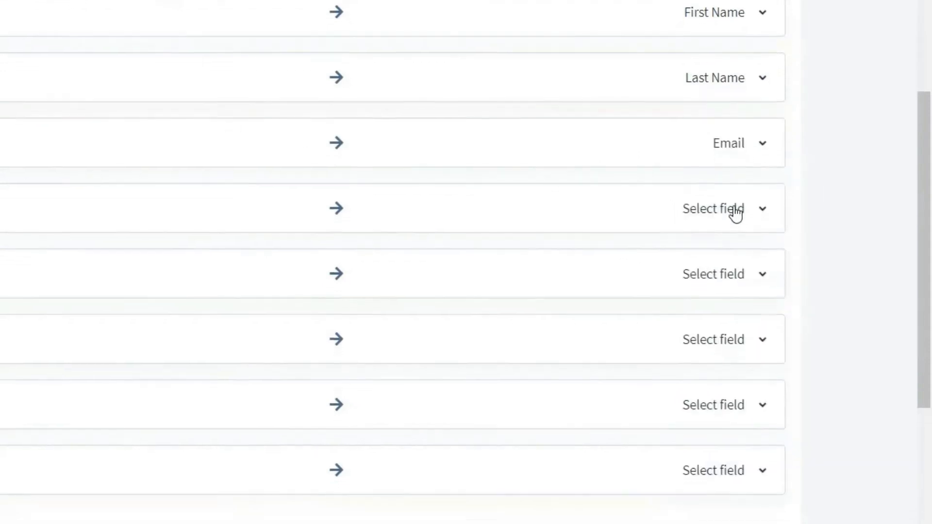
- Map the address, city and zip columns to the Street 1, City and Zip fields
click(736, 210)
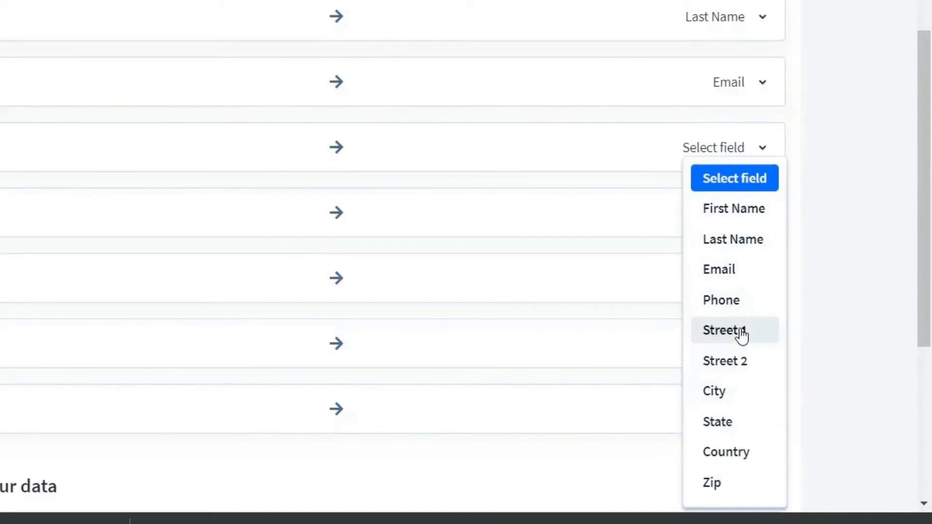
click(741, 334)
click(743, 216)
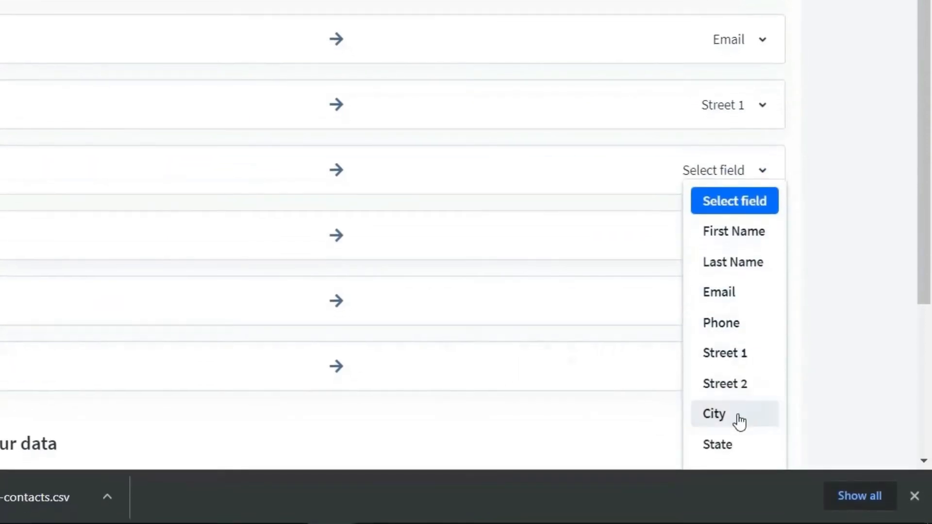
click(740, 420)
click(694, 241)
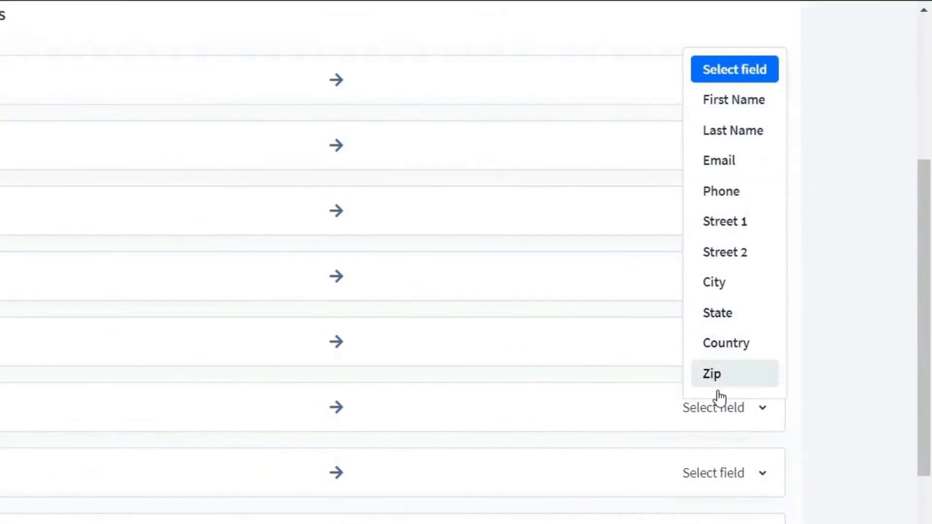
click(720, 380)
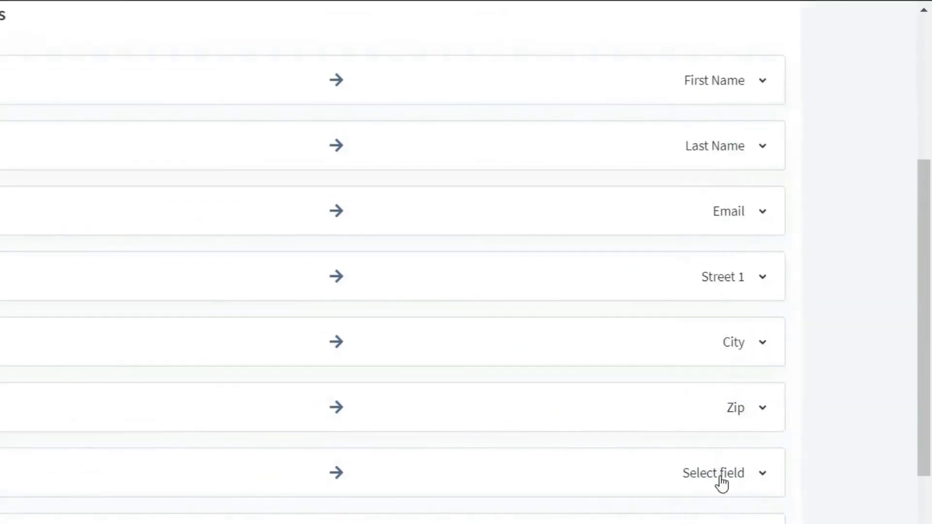
- Map the country and state columns to the Country and State fields, and proceed to the import review
click(718, 478)
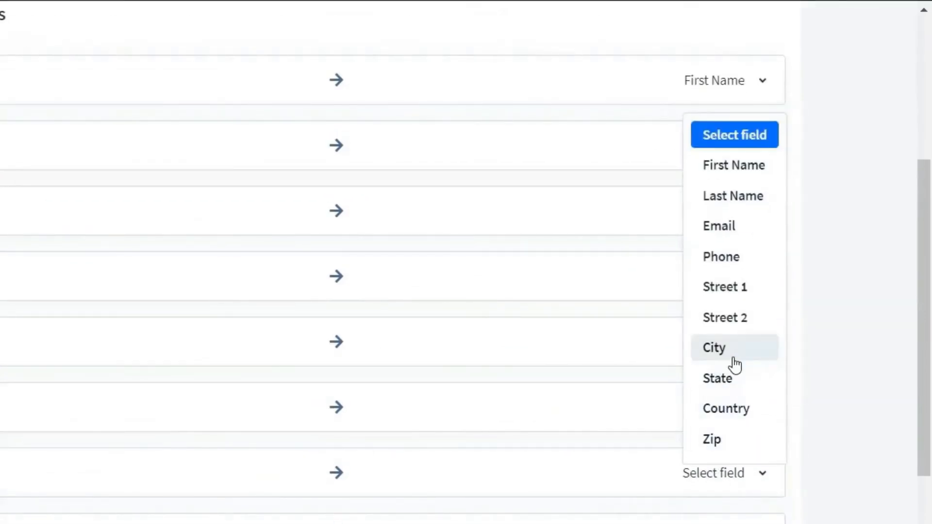
click(736, 408)
click(727, 471)
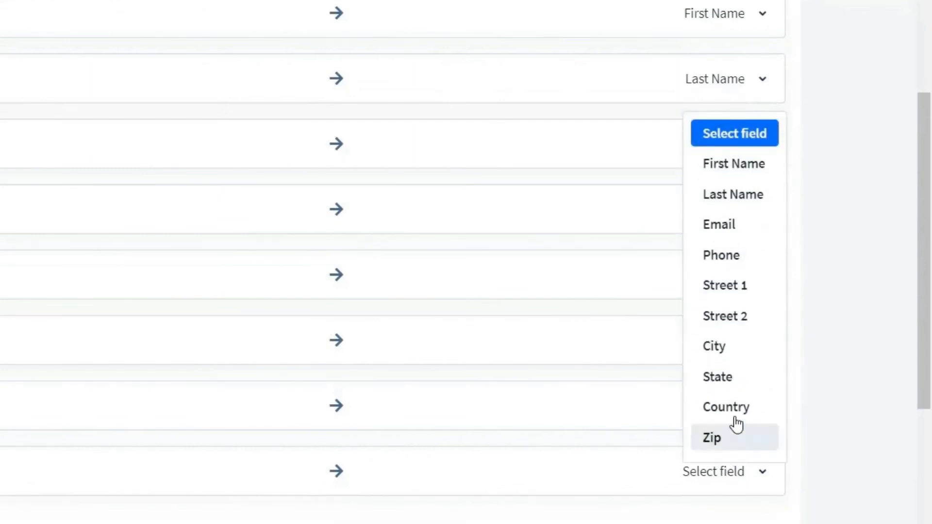
click(735, 378)
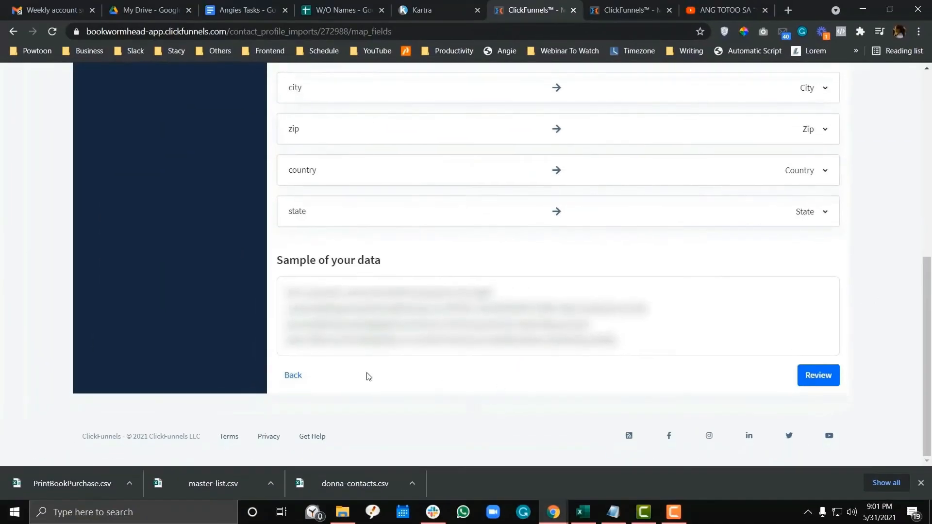
click(814, 380)
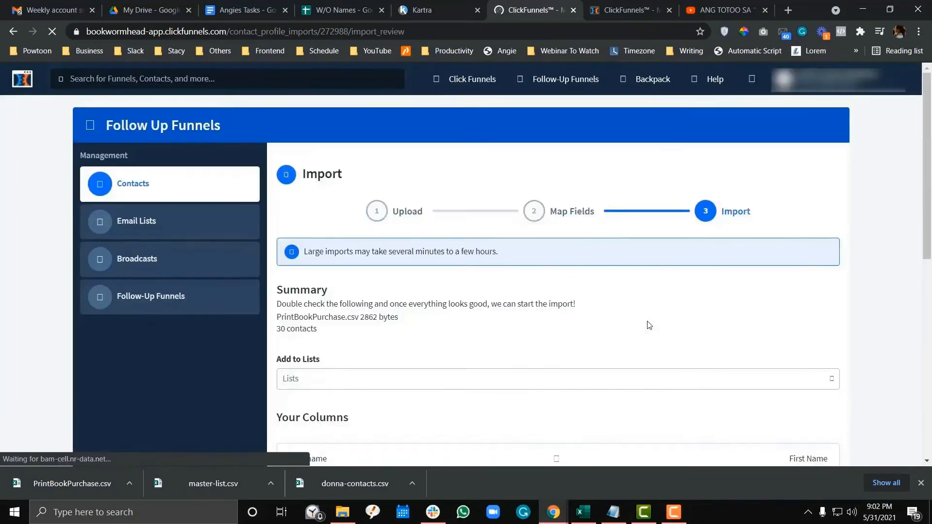
- Examine the import summary, the list assignment option and all the column mappings before importing
scroll(631, 296, down, 4)
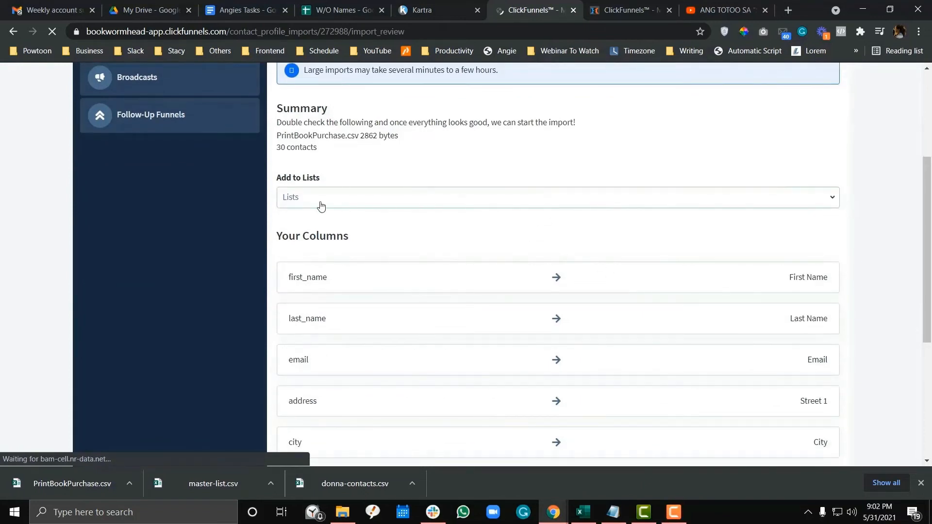
scroll(468, 254, down, 5)
scroll(469, 254, up, 7)
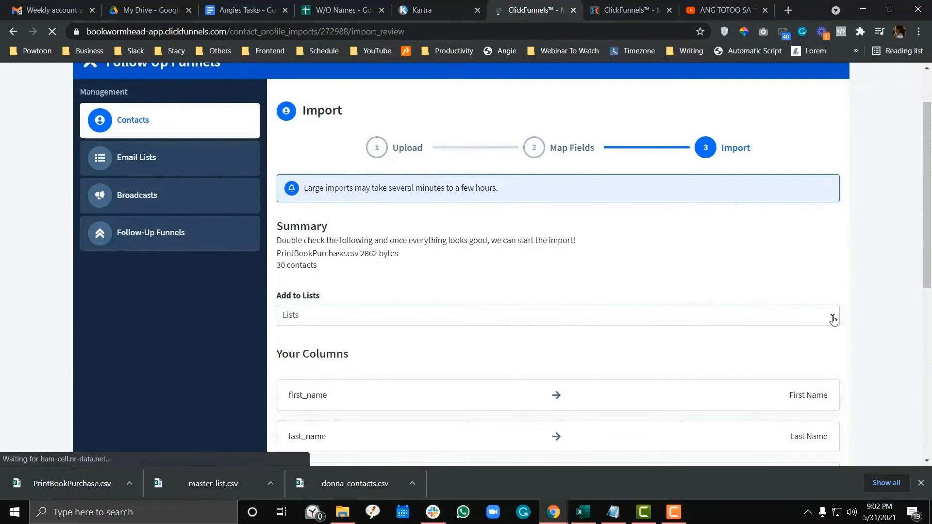
scroll(523, 278, down, 4)
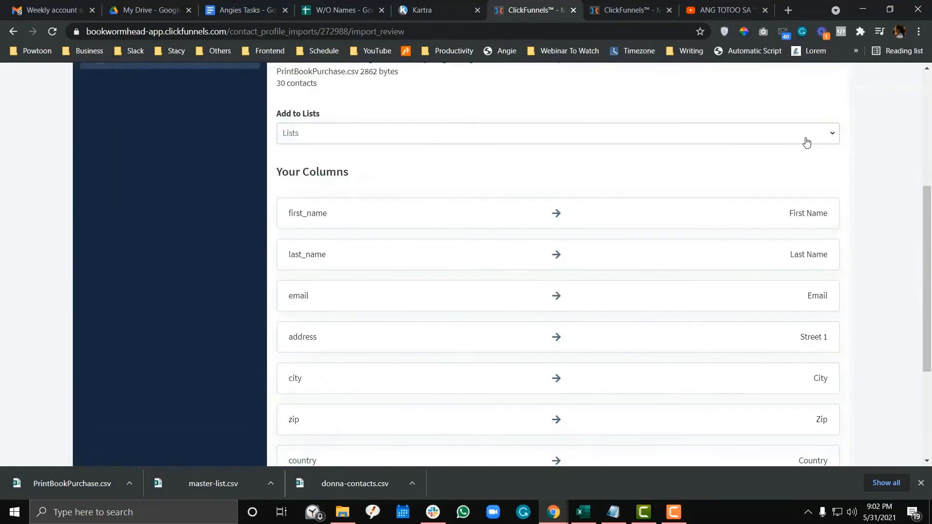
scroll(568, 239, down, 4)
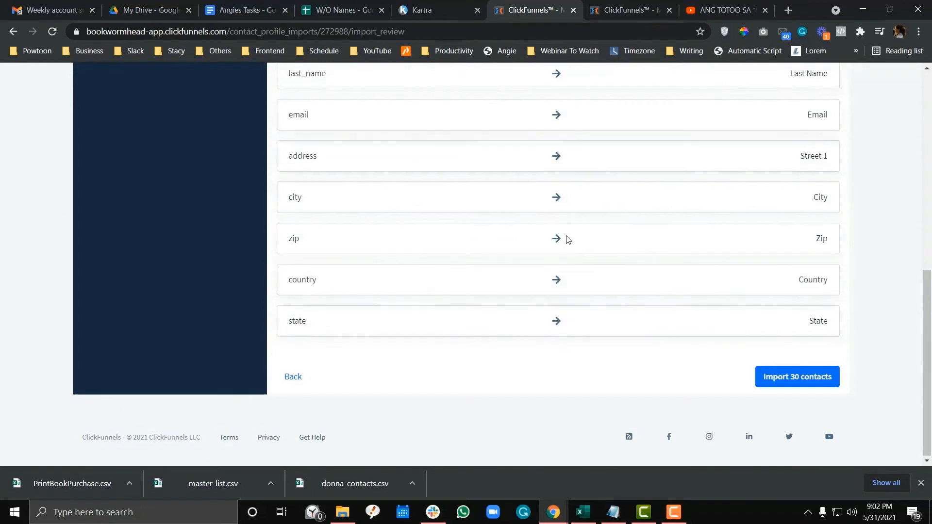
scroll(568, 239, up, 4)
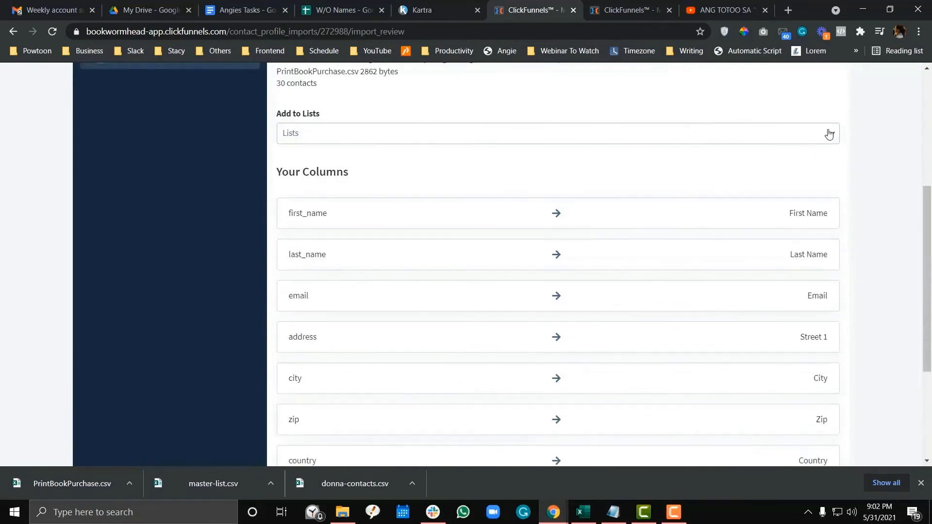
scroll(551, 160, up, 5)
scroll(558, 218, down, 3)
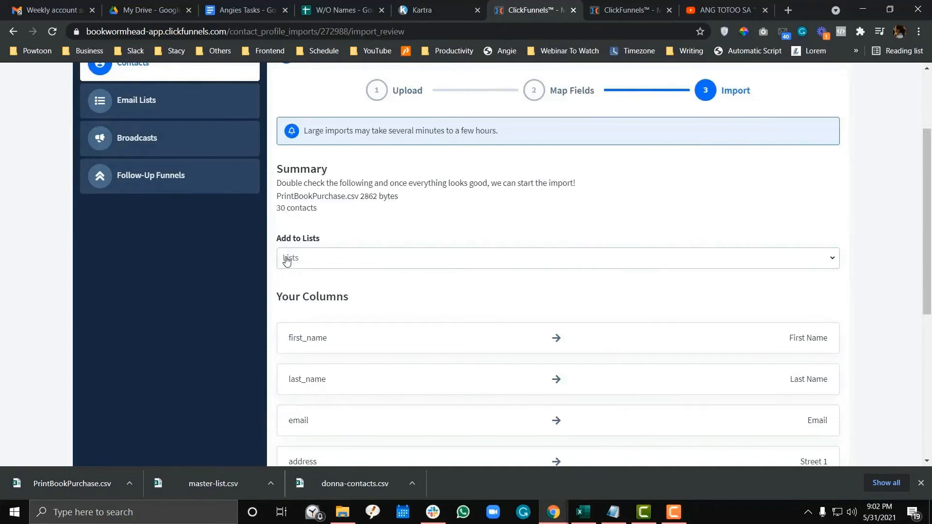
- Open the Email Lists page in a separate tab and compare its Books group with the import's list options
right_click(214, 112)
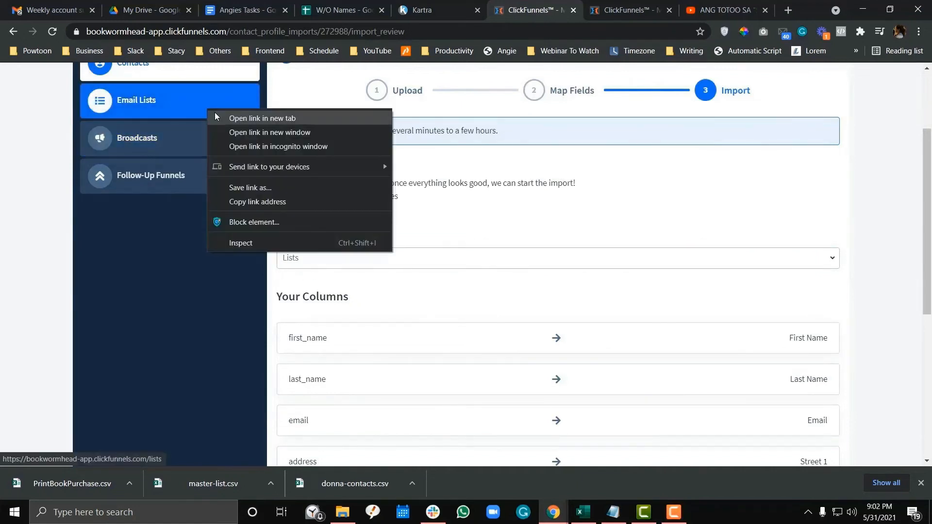
click(243, 117)
click(521, 6)
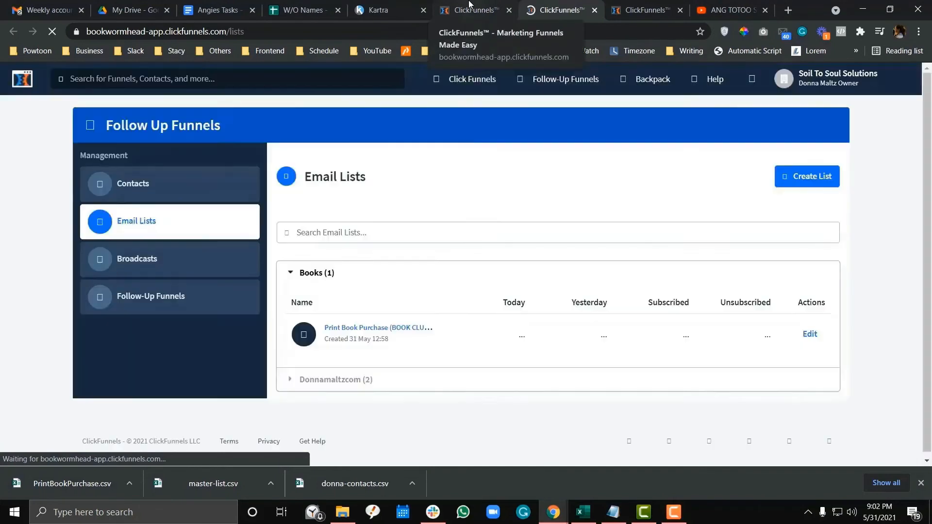
click(470, 4)
scroll(360, 258, down, 2)
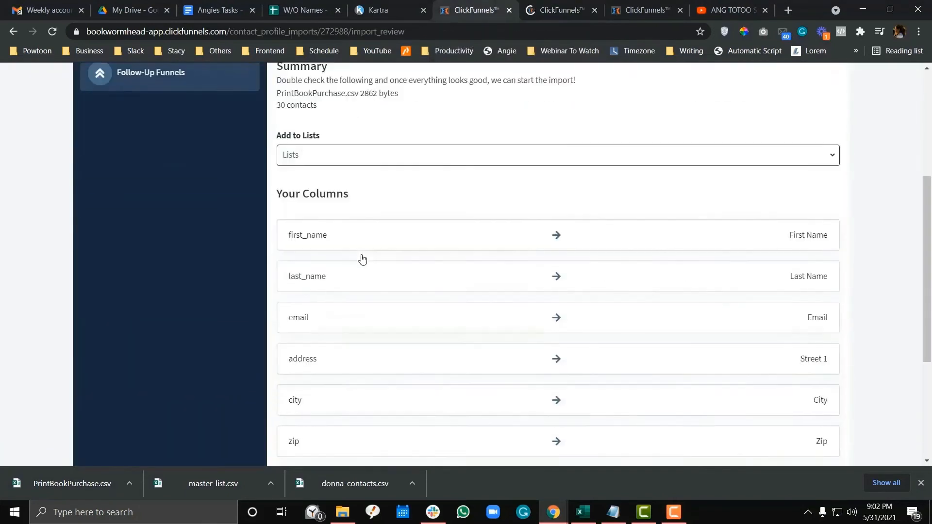
scroll(361, 259, up, 3)
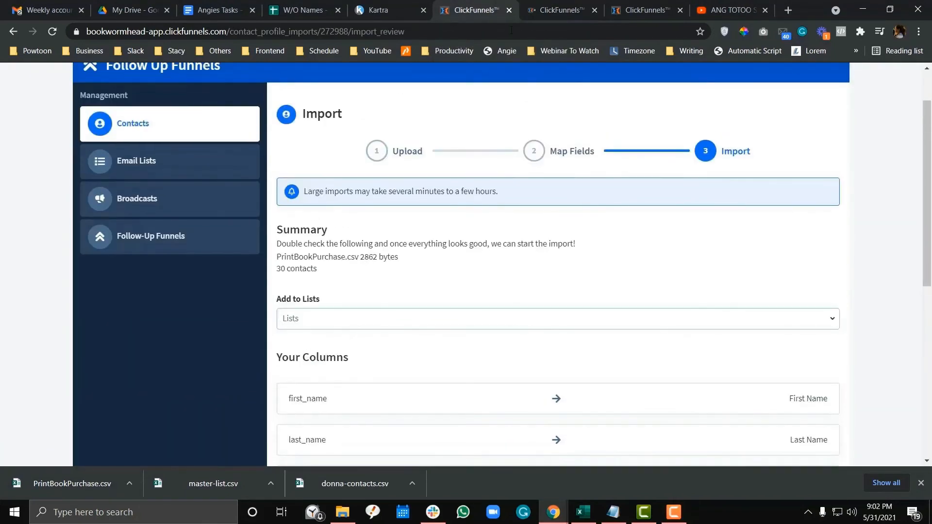
click(537, 4)
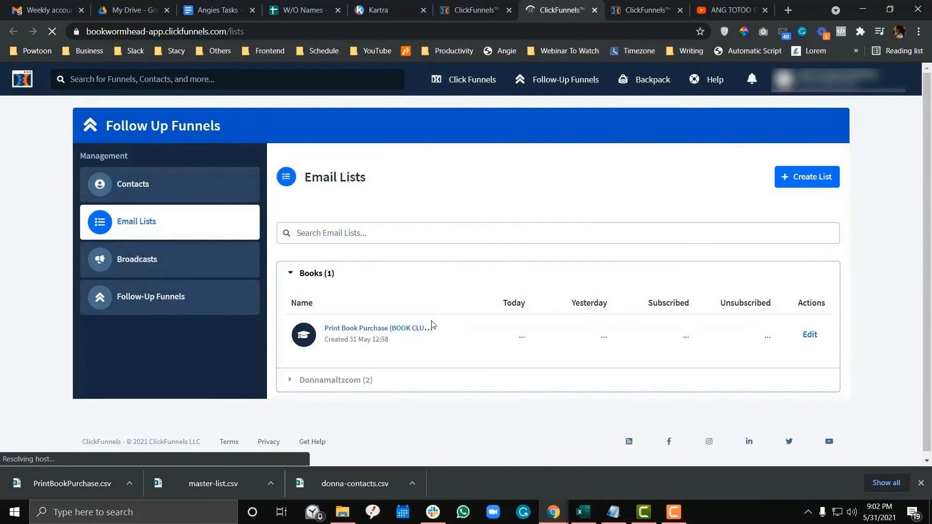
drag(324, 334, 382, 332)
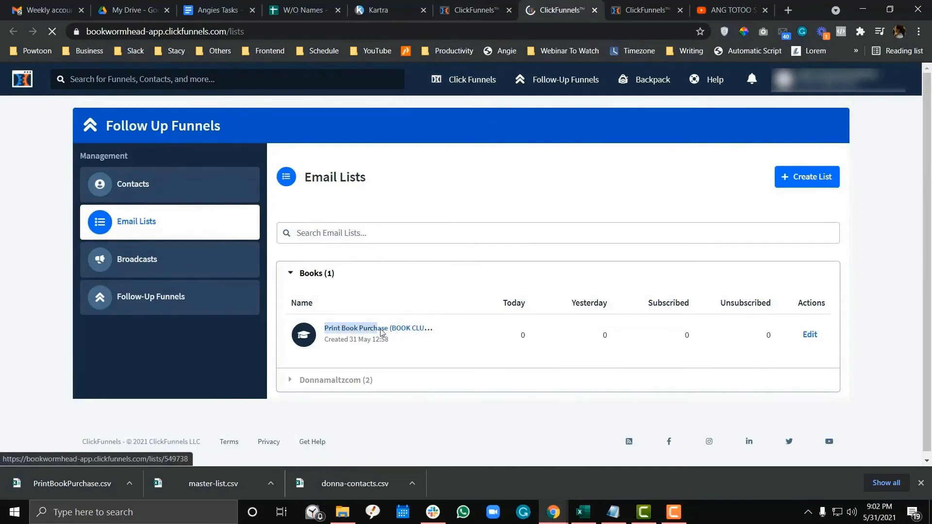
key(ctrl+shift+Tab)
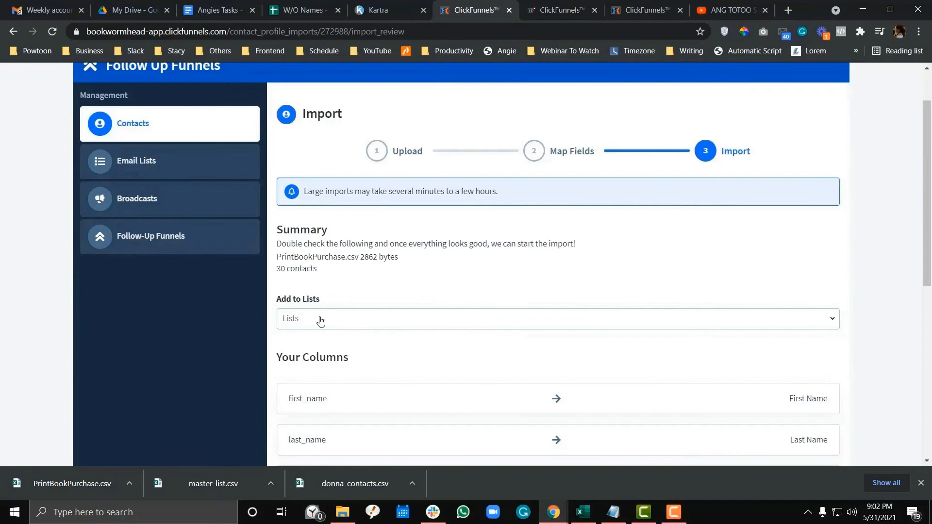
- Open the Print Book Purchase (BOOK CLUB MEMBER) list and examine its details and smart list settings
key(ctrl+Tab)
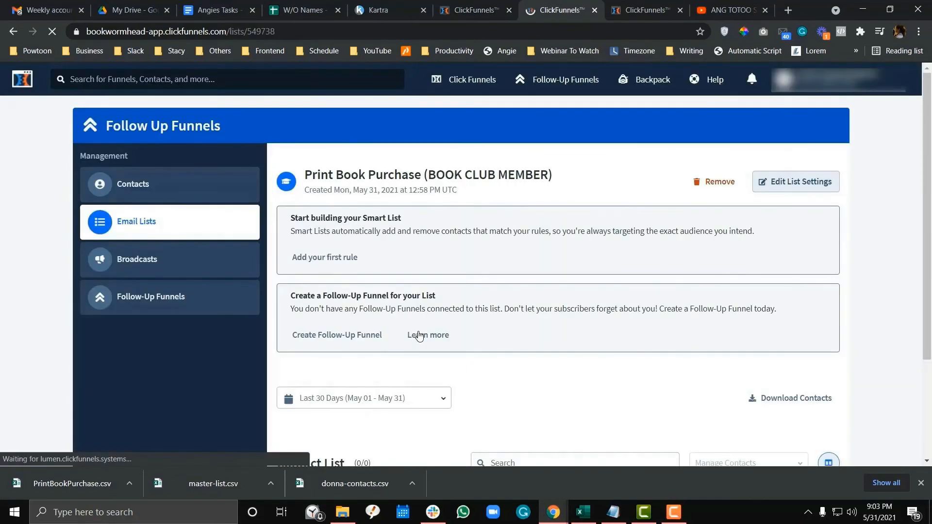
scroll(419, 335, down, 3)
scroll(419, 335, up, 3)
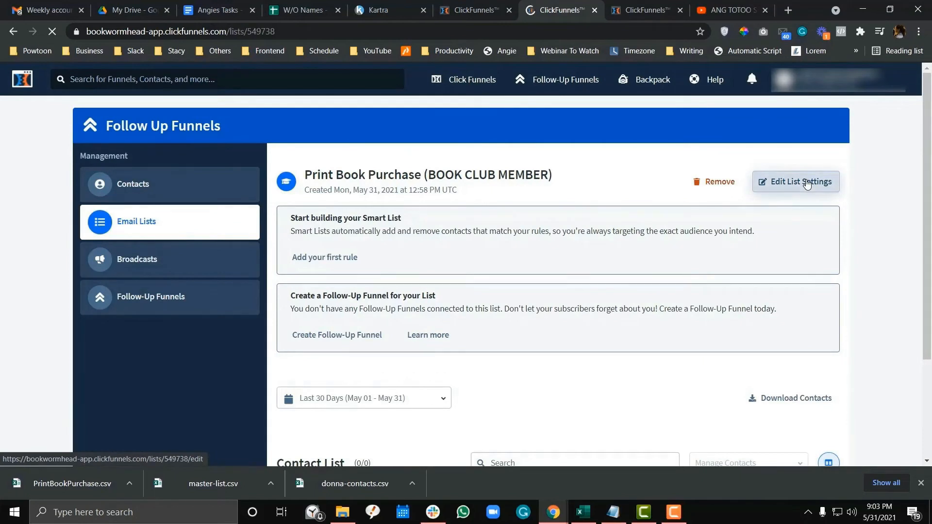
scroll(383, 288, down, 4)
scroll(397, 294, up, 4)
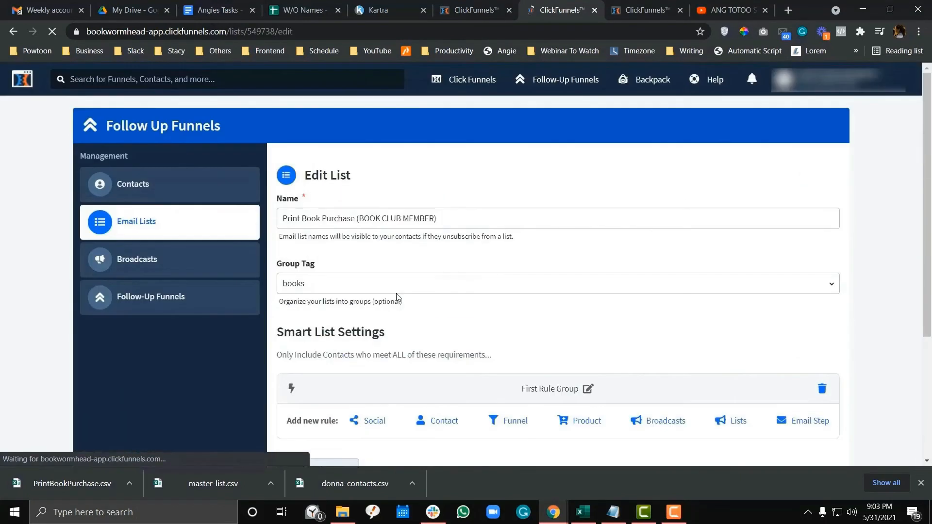
- Create a new email list named "Purchase a book" without making it a smart list
click(159, 221)
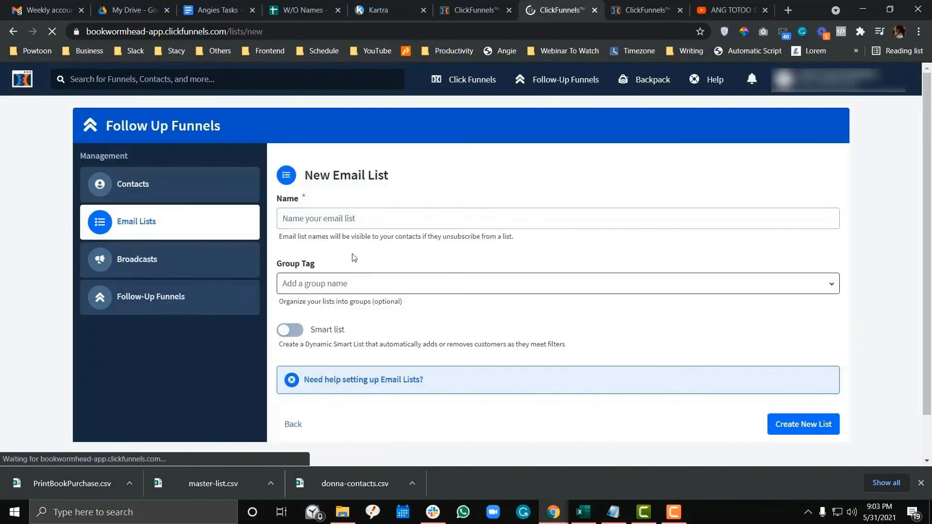
click(347, 220)
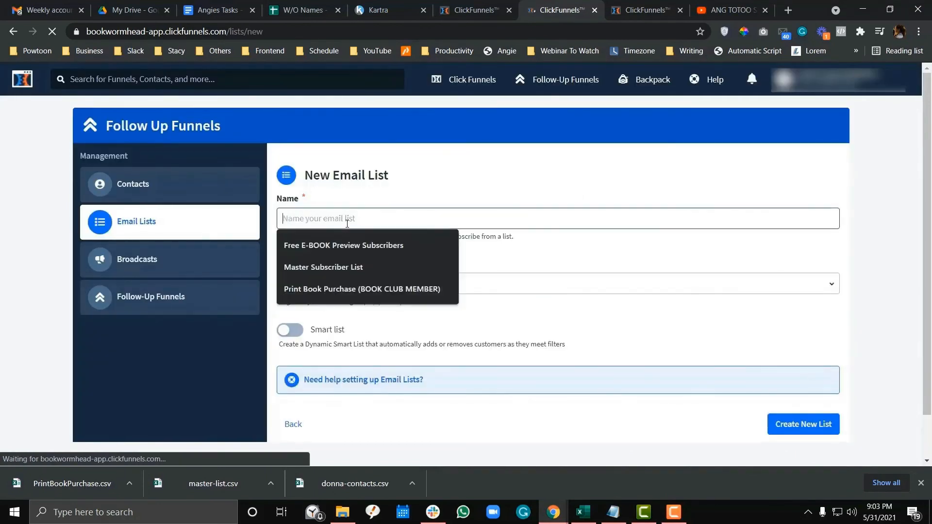
text(Purchase)
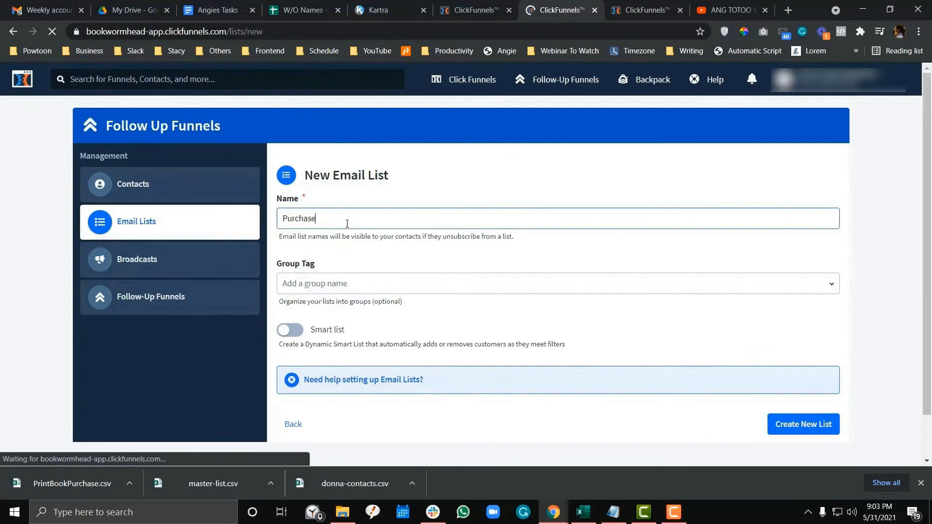
text( a book)
click(301, 234)
click(300, 277)
click(803, 375)
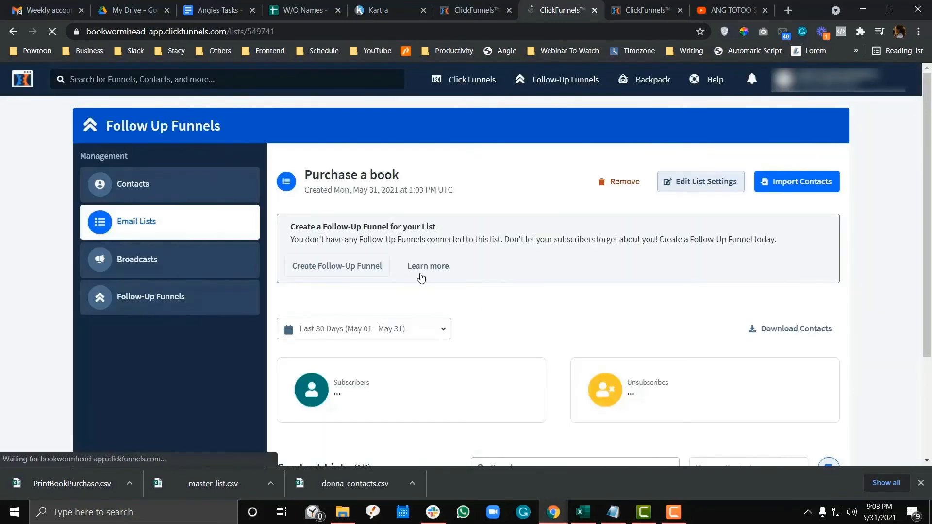
- Return to the contact import review and reload the page to refresh its available lists
key(ctrl+Page_Up)
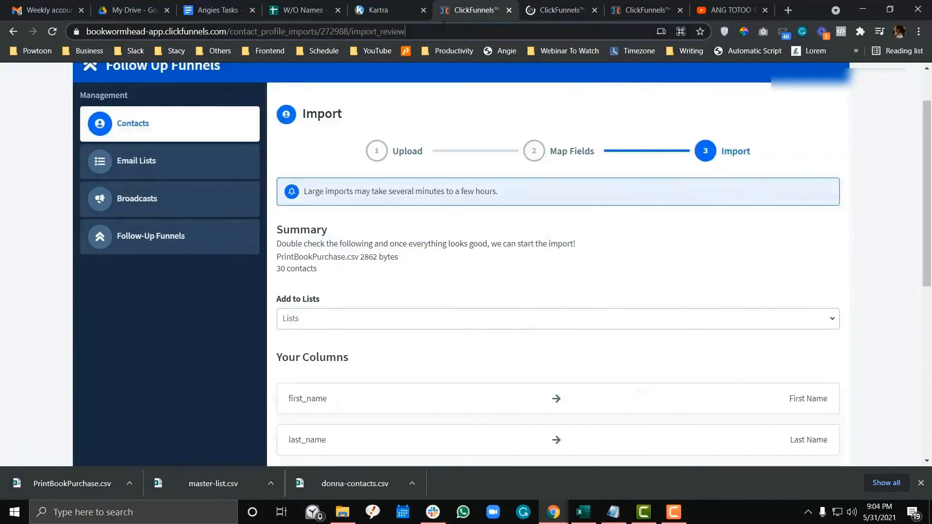
scroll(443, 178, down, 2)
scroll(442, 178, down, 5)
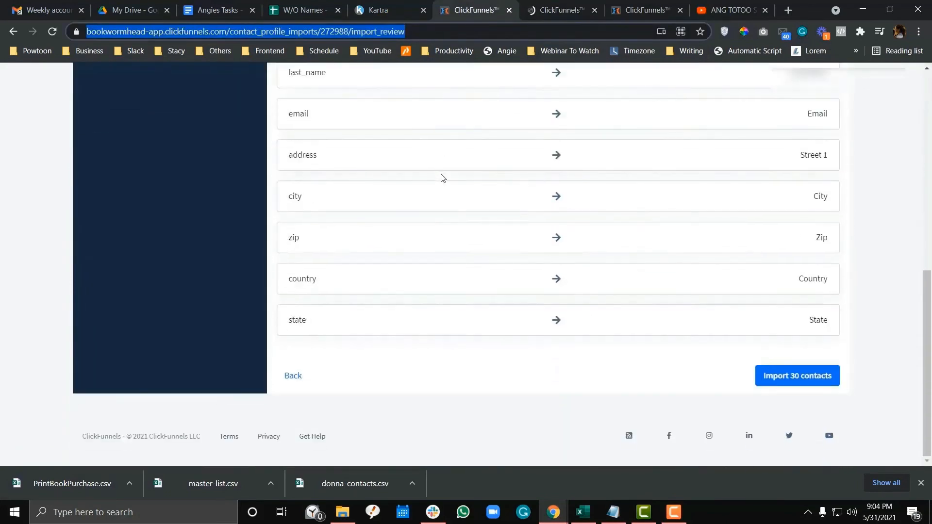
scroll(407, 276, up, 8)
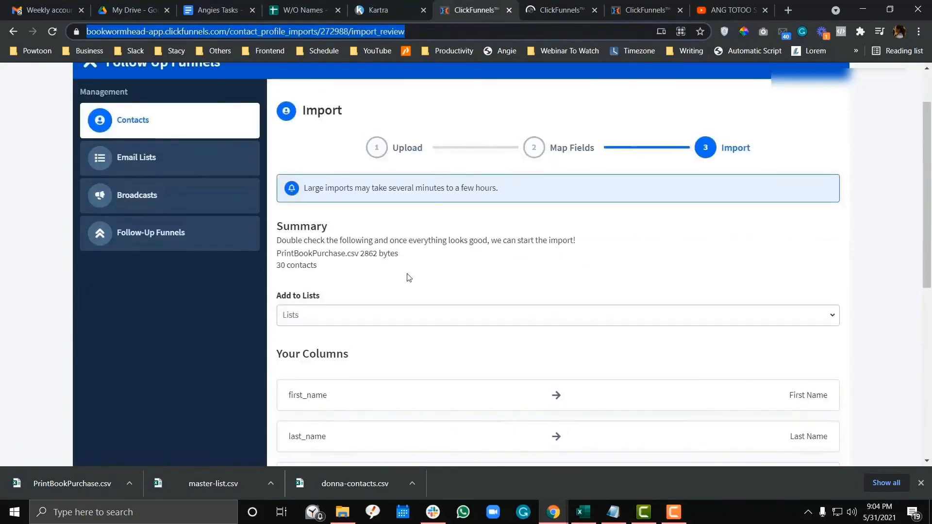
click(471, 30)
key(Return)
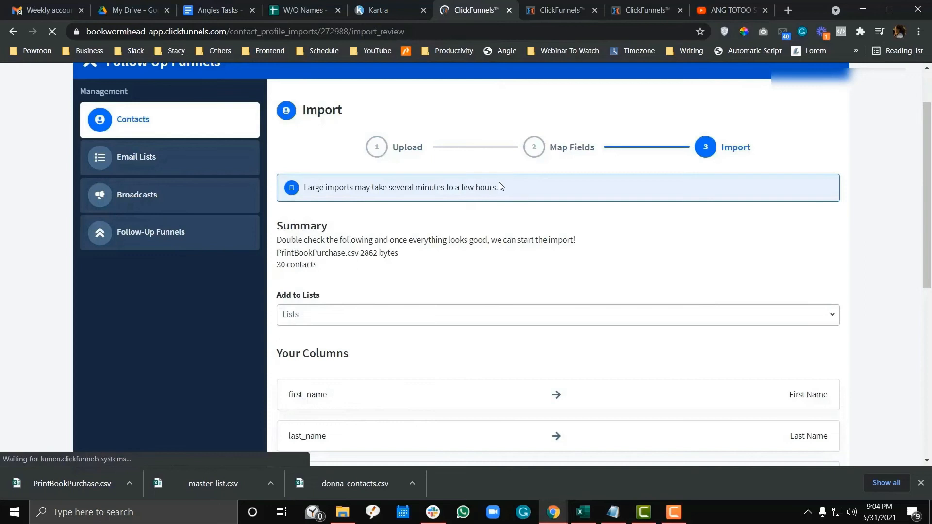
- Set the import to add its contacts to the "Purchase a book" list
scroll(502, 187, down, 1)
click(475, 258)
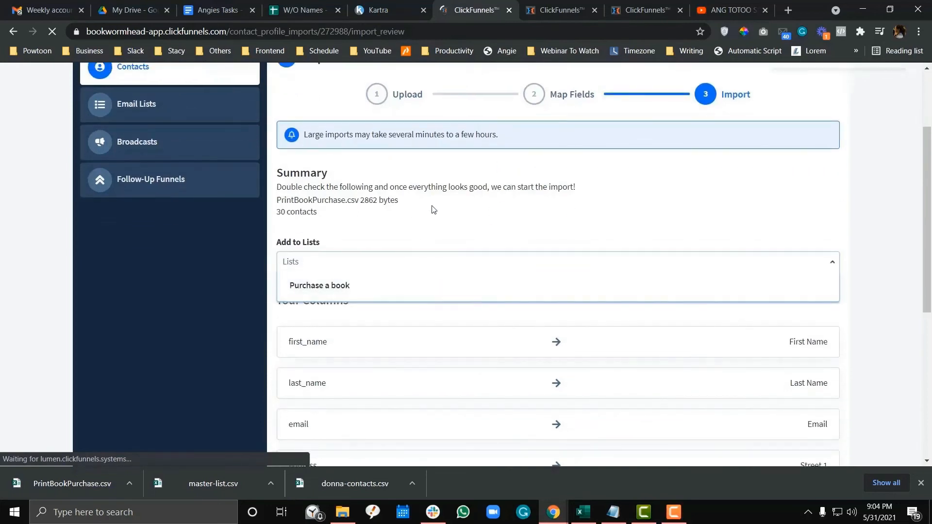
click(391, 282)
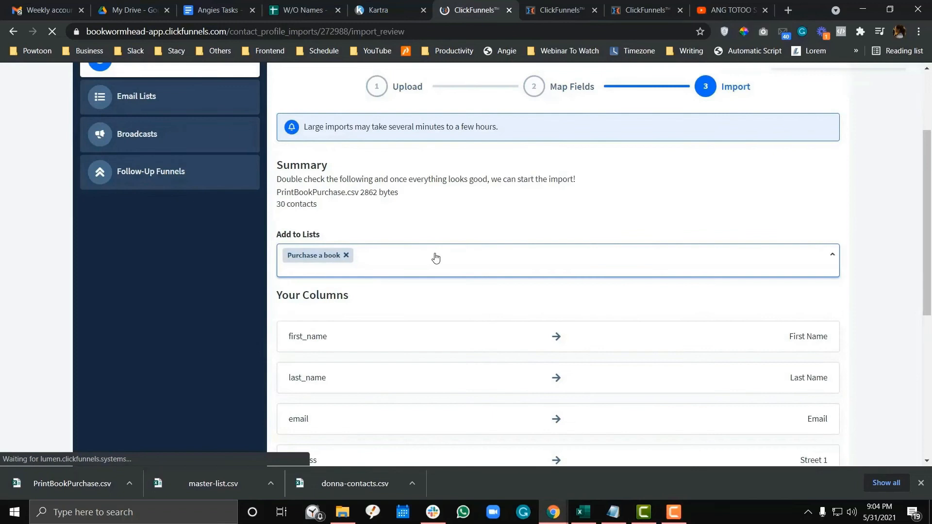
scroll(453, 228, down, 1)
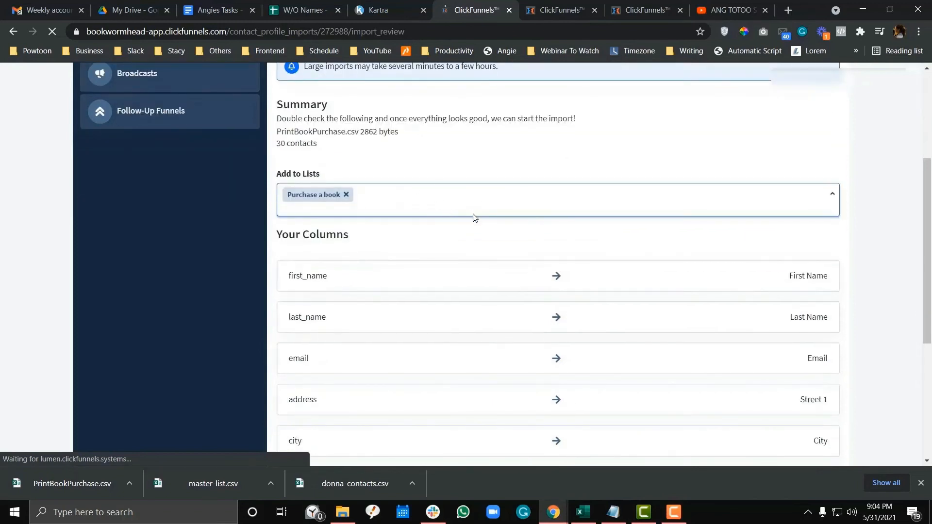
- Check the import summary and column mappings, and start importing the 30 PrintBookPurchase.csv contacts into the "Purchase a book" list, dismissing the notice
scroll(474, 218, down, 4)
scroll(474, 218, up, 5)
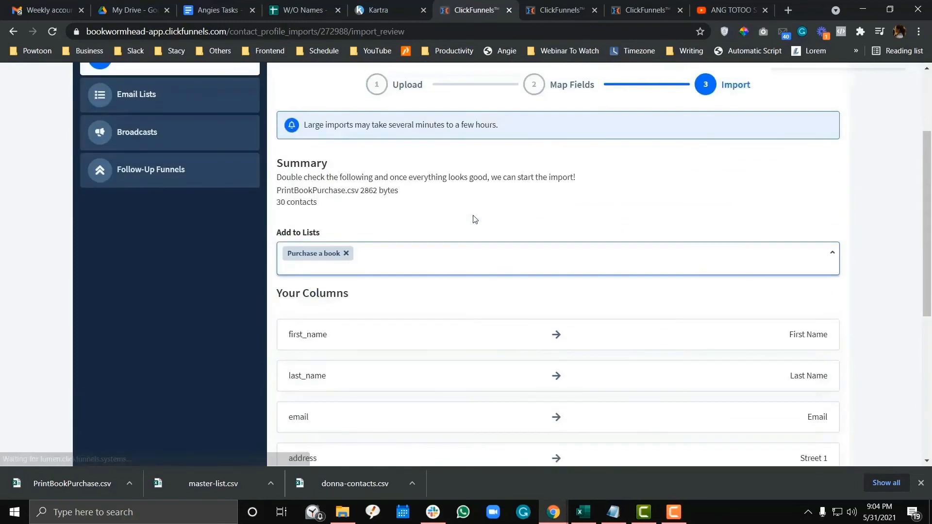
scroll(474, 216, up, 1)
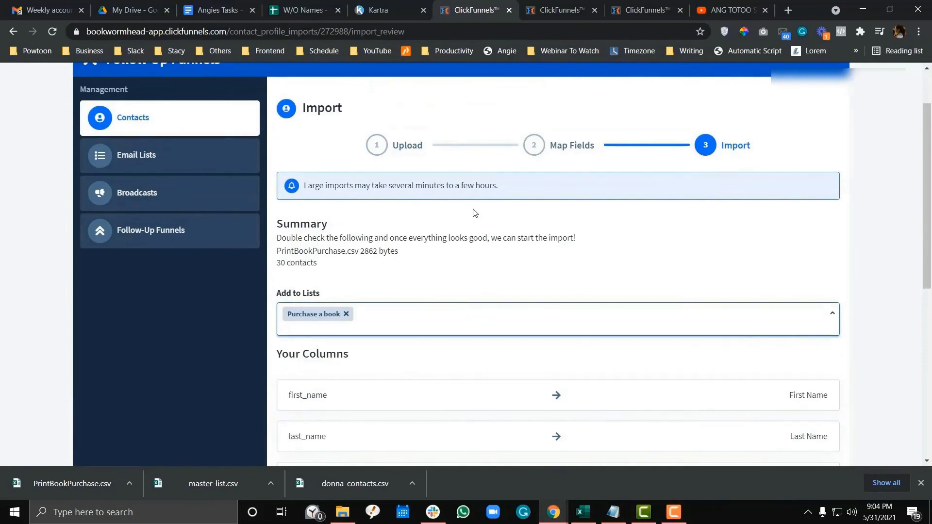
scroll(528, 233, down, 2)
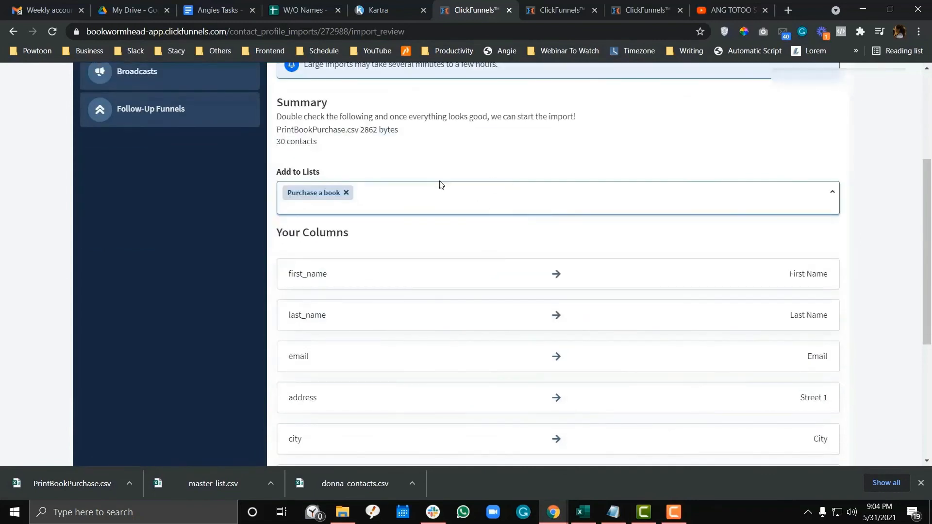
scroll(452, 184, up, 1)
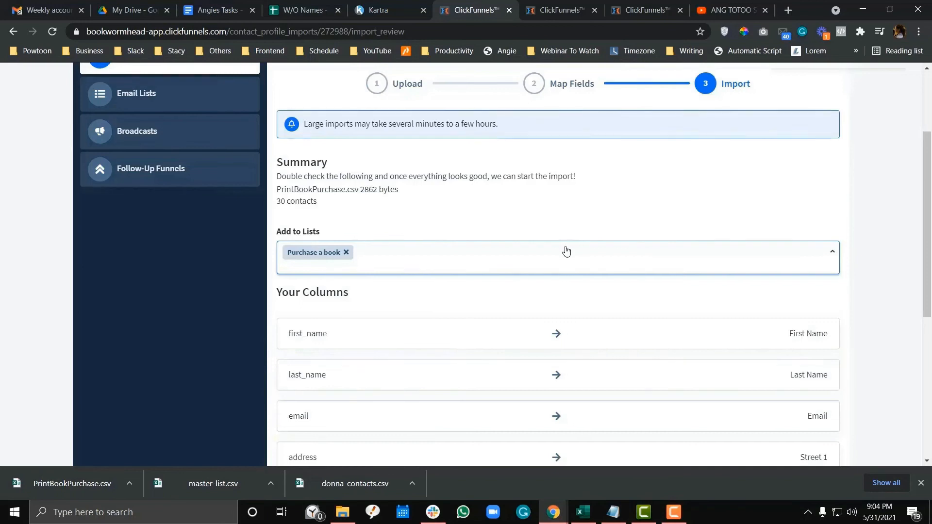
scroll(566, 252, down, 5)
scroll(541, 204, up, 4)
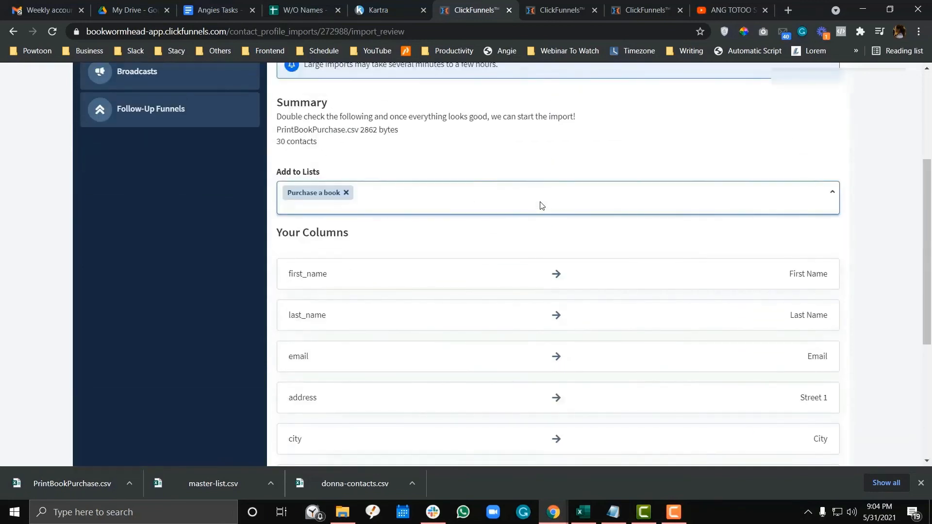
scroll(540, 204, down, 3)
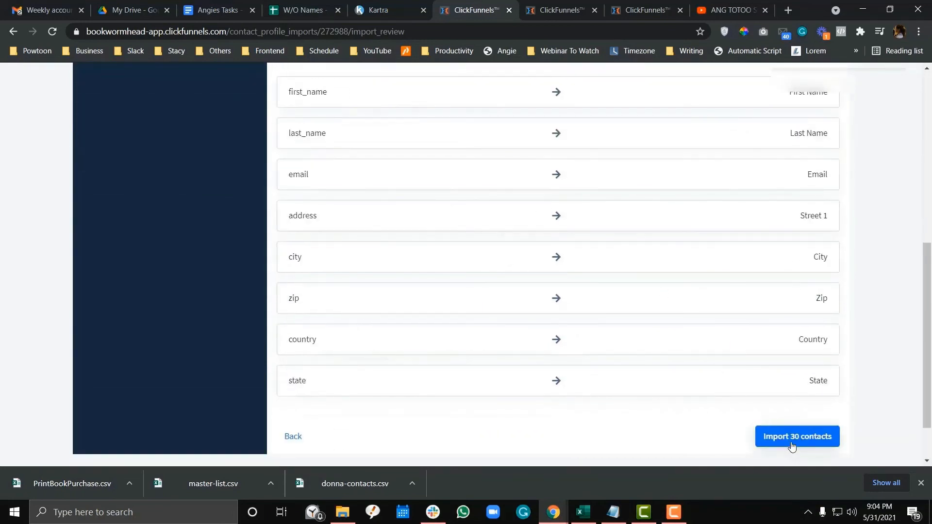
click(806, 436)
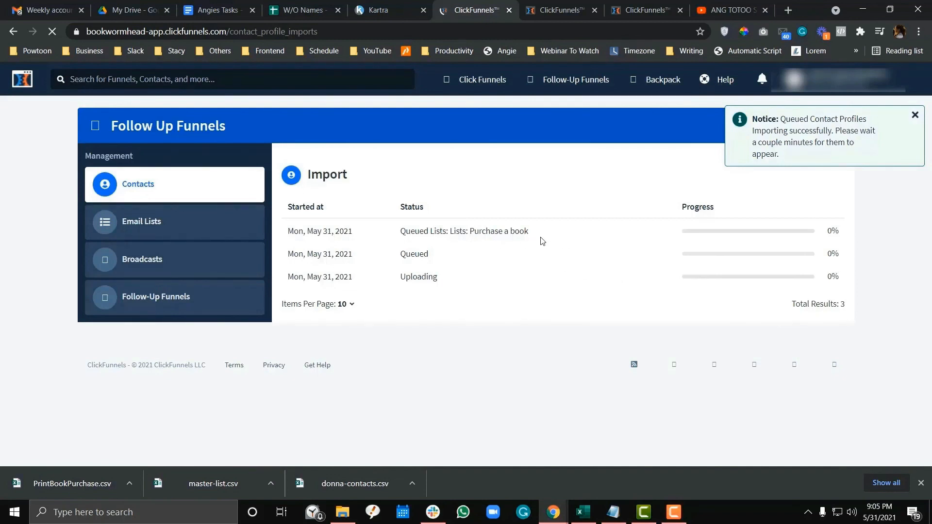
click(914, 116)
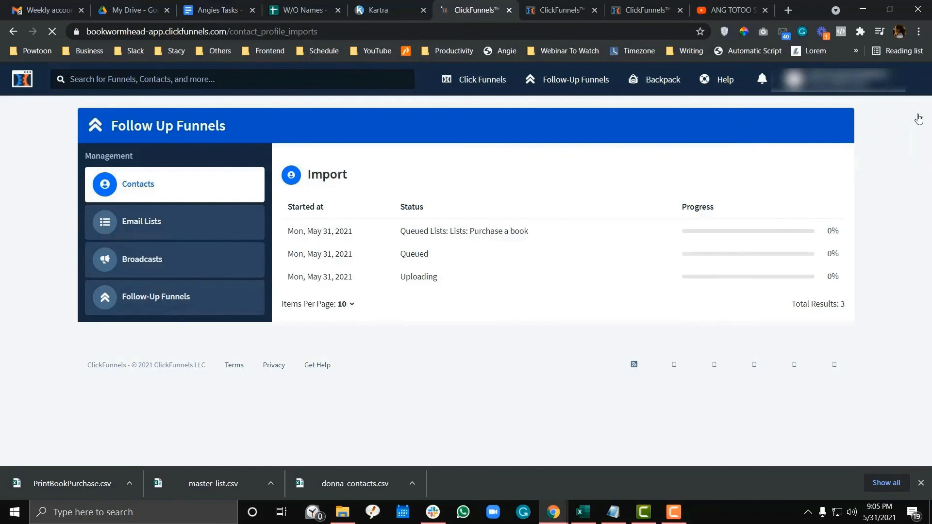